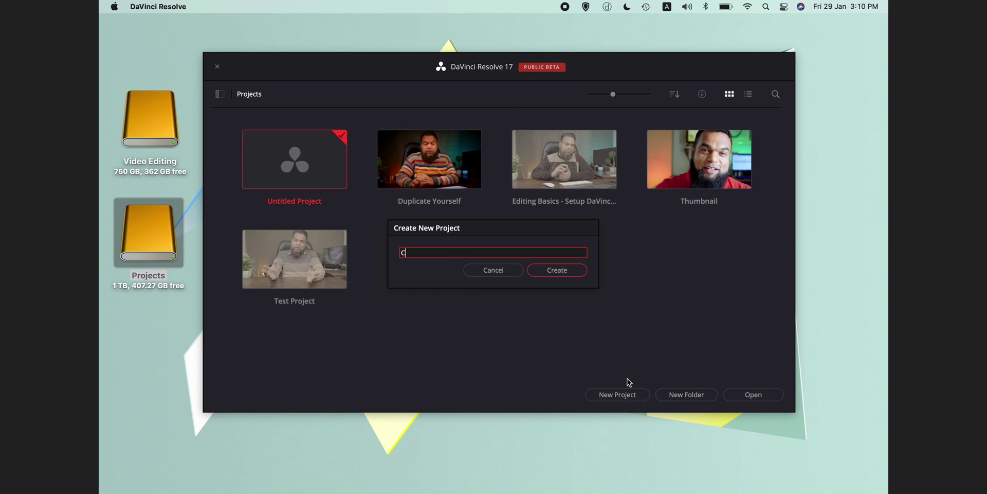
Name the new project "Cut & Trim" and create it
type("ut &")
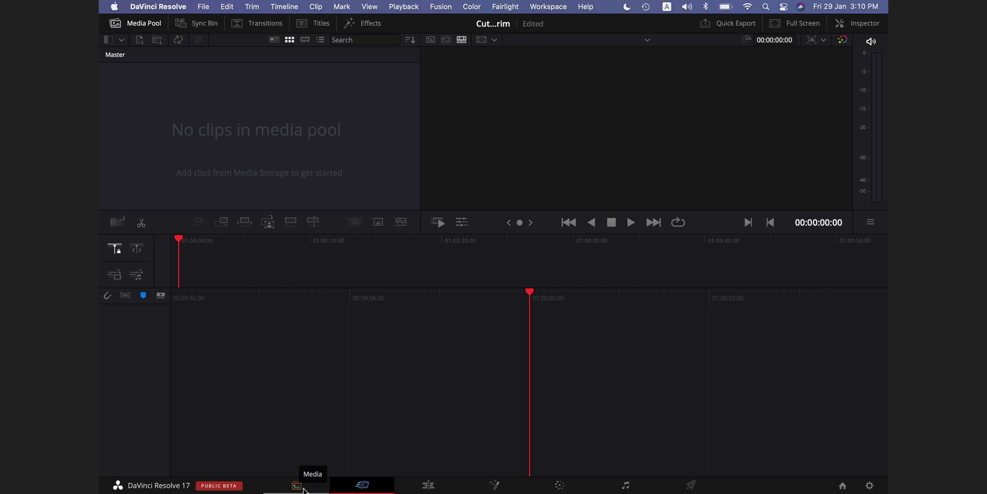
Import the Bear, Boys & Crickets, Outro and Ship folders as bins from Video Editing > 1. LIBRARY > Orange EDITS > Test Project
left_click(297, 485)
left_click(158, 91)
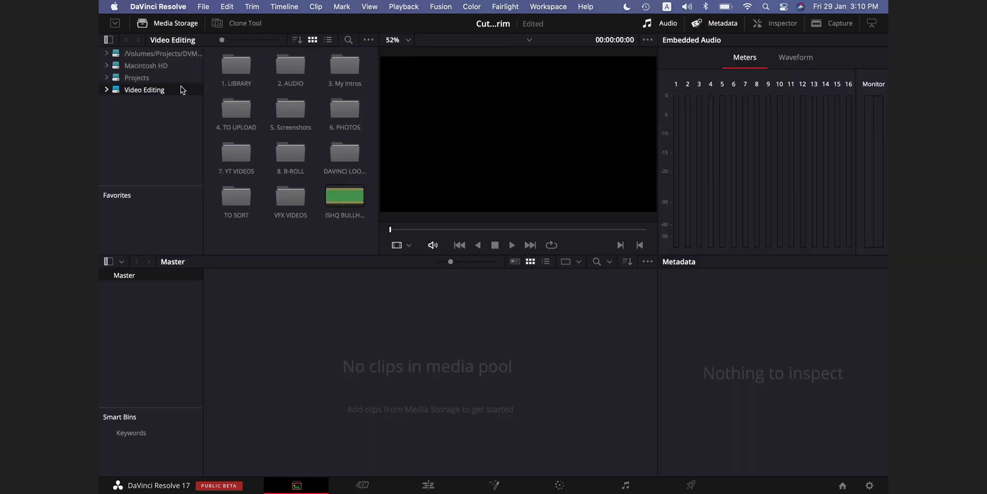
double_click(234, 68)
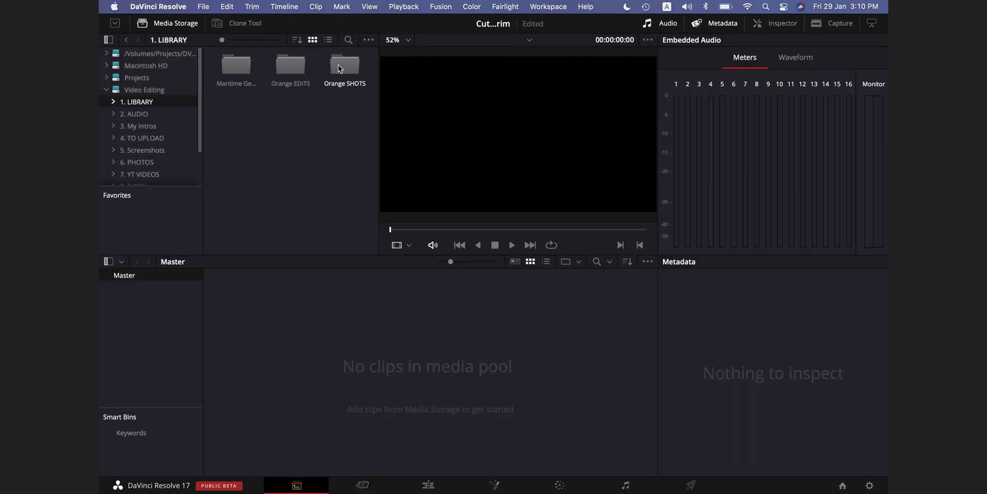
double_click(285, 65)
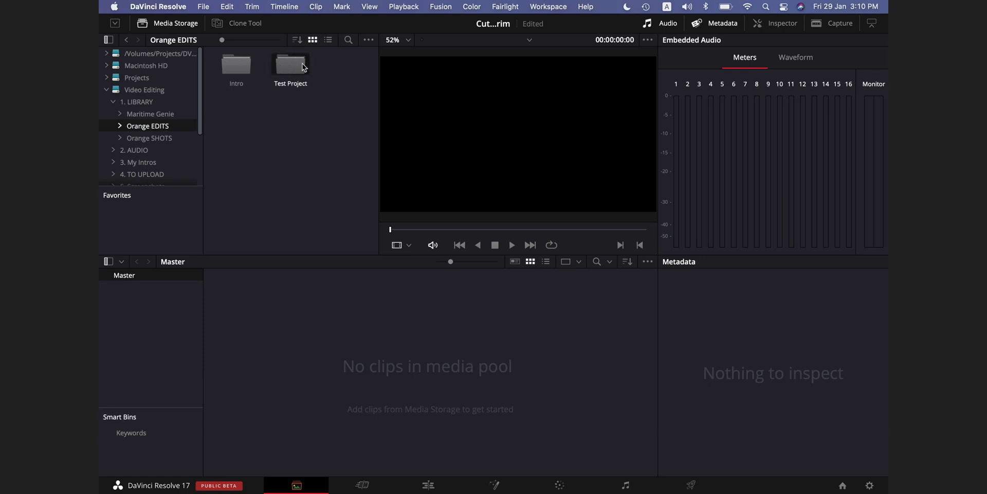
double_click(302, 67)
left_click_drag(343, 168, 237, 64)
left_click_drag(214, 255, 143, 323)
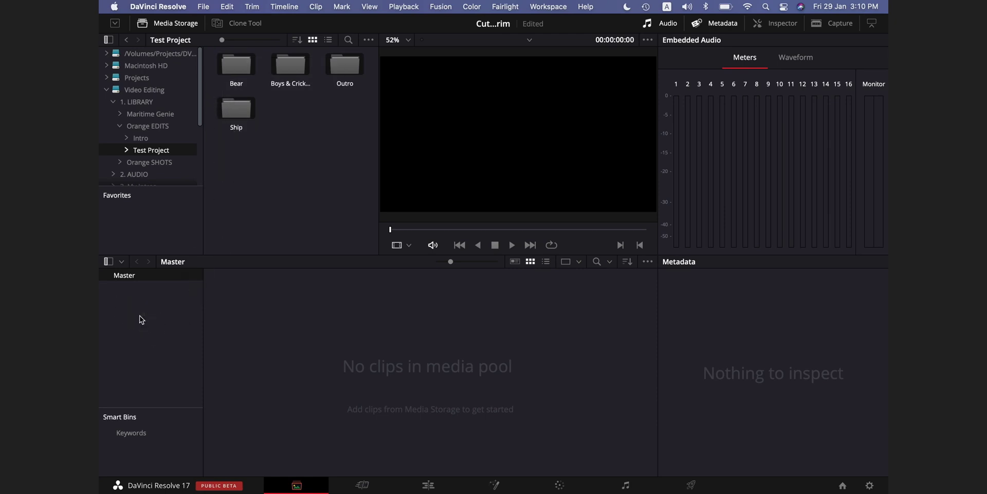
left_click(536, 297)
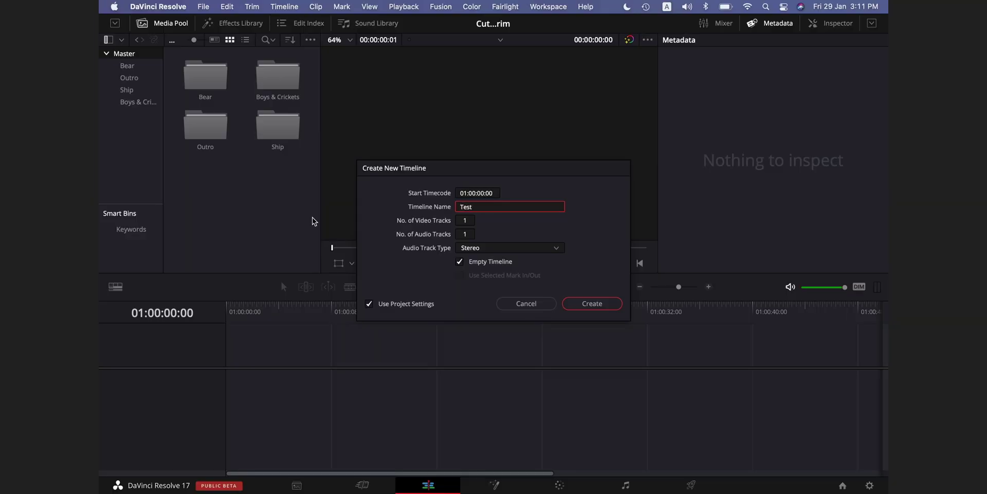
Create an empty timeline named "Test Edits" using the project settings
type("ts")
key("Return")
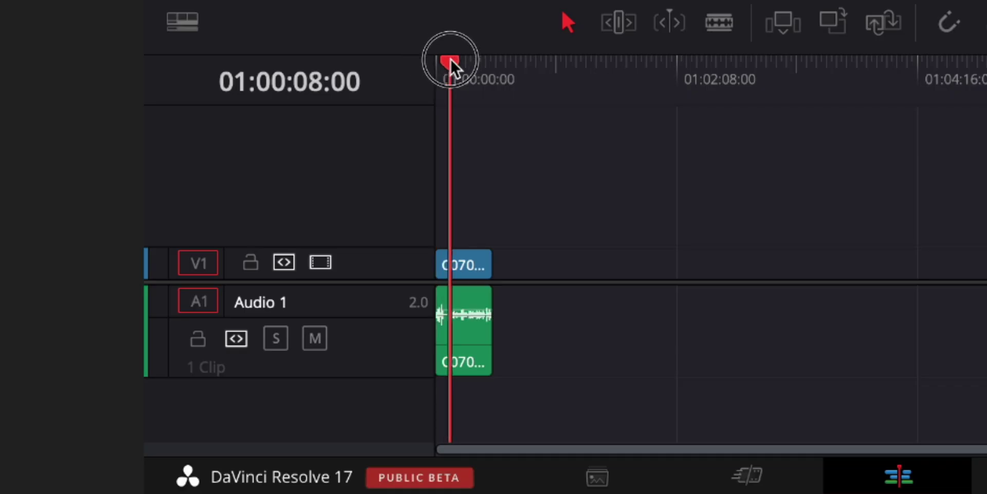
Scrub the playhead back and forth through the C0701.MP4 clip, stopping at 01:00:15:08
left_click_drag(452, 72, 475, 79)
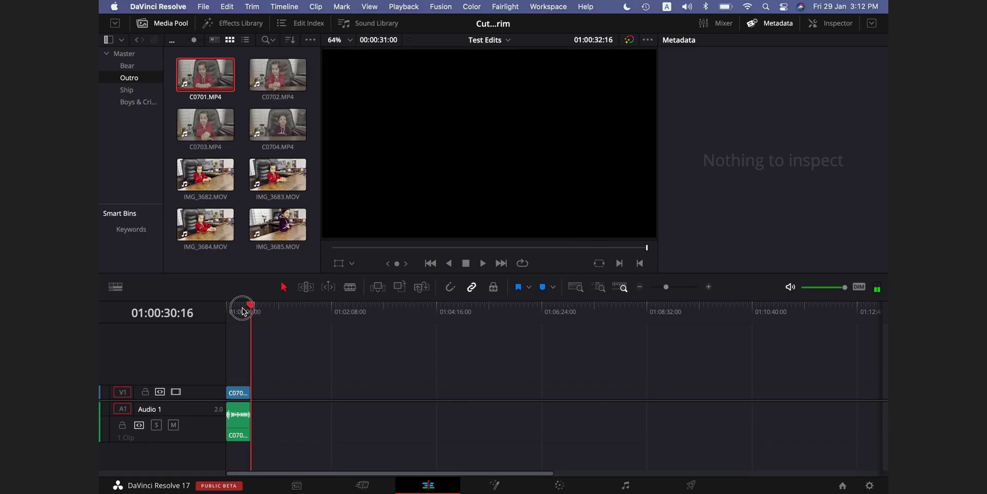
left_click_drag(243, 310, 232, 309)
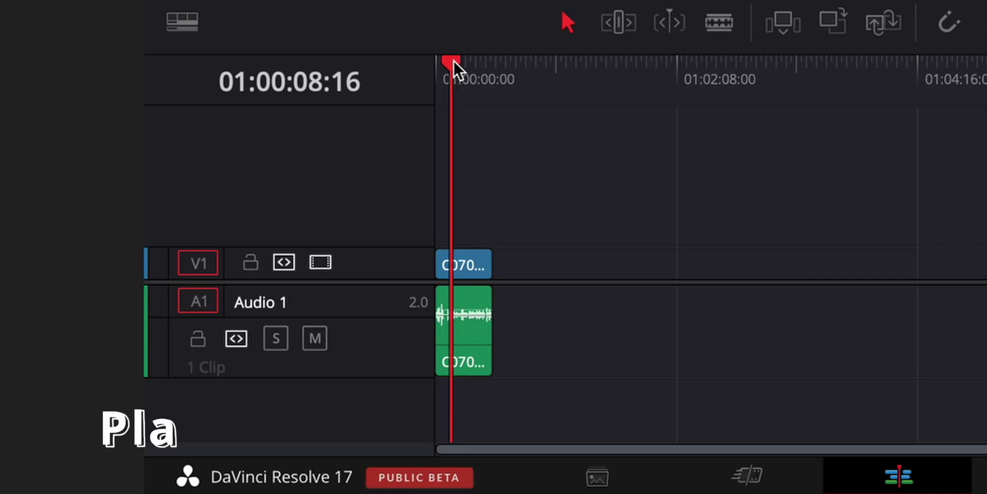
left_click_drag(452, 60, 455, 62)
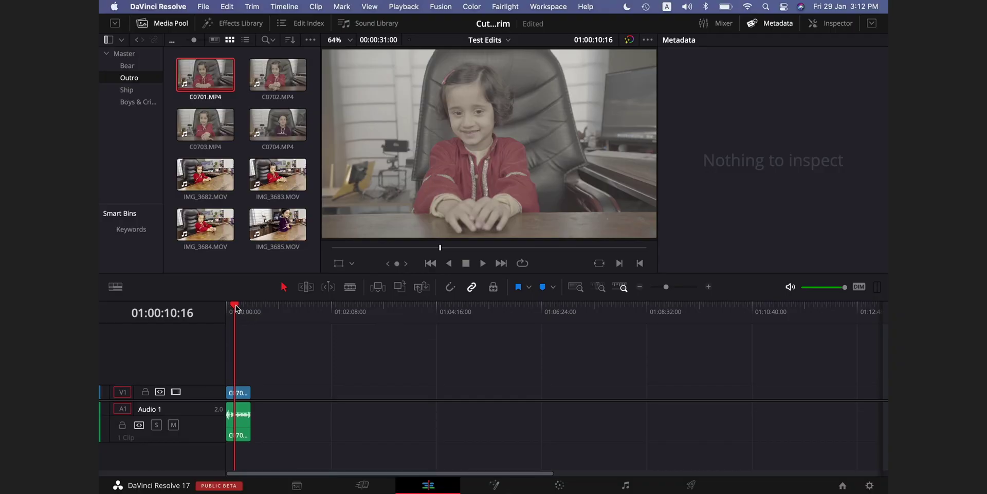
left_click_drag(236, 307, 239, 307)
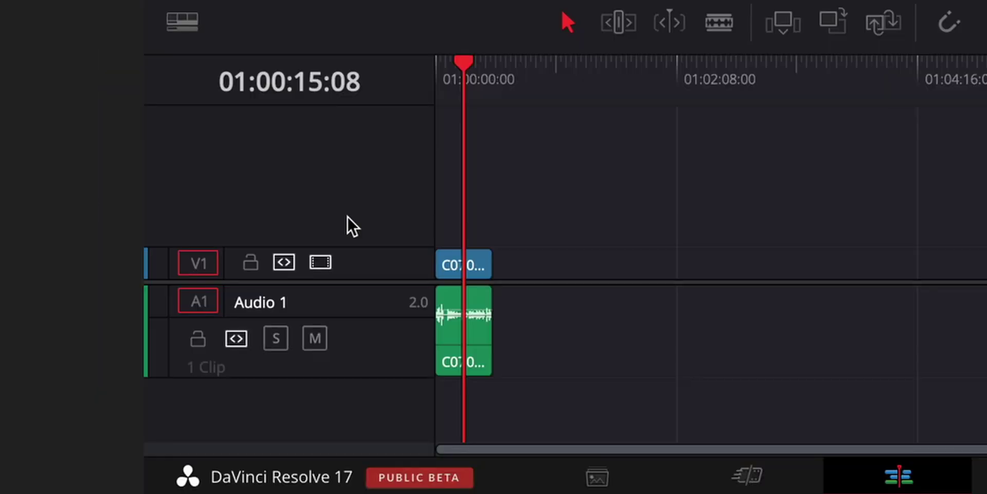
Enlarge the Video 1 track until the clip thumbnail fits and slightly reduce the Audio 1 track's height at the track boundaries
left_click_drag(377, 249, 376, 203)
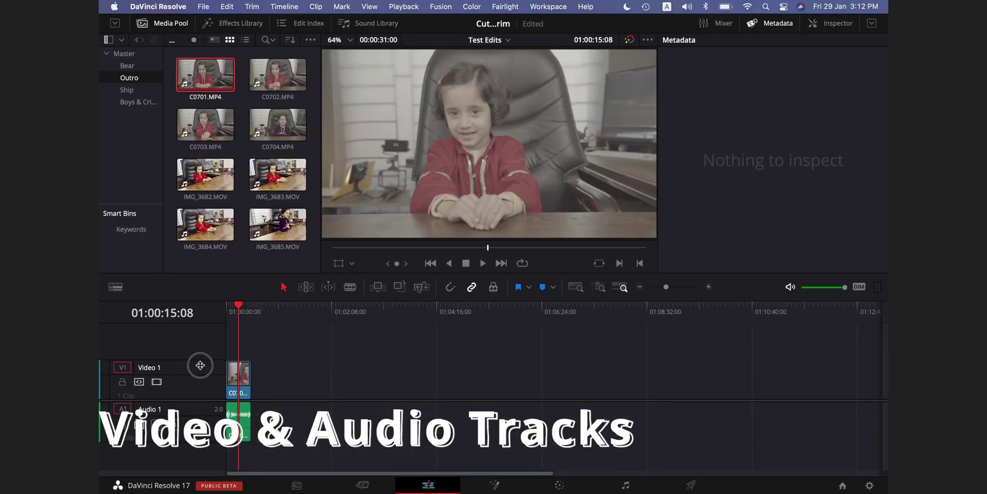
left_click_drag(200, 364, 197, 371)
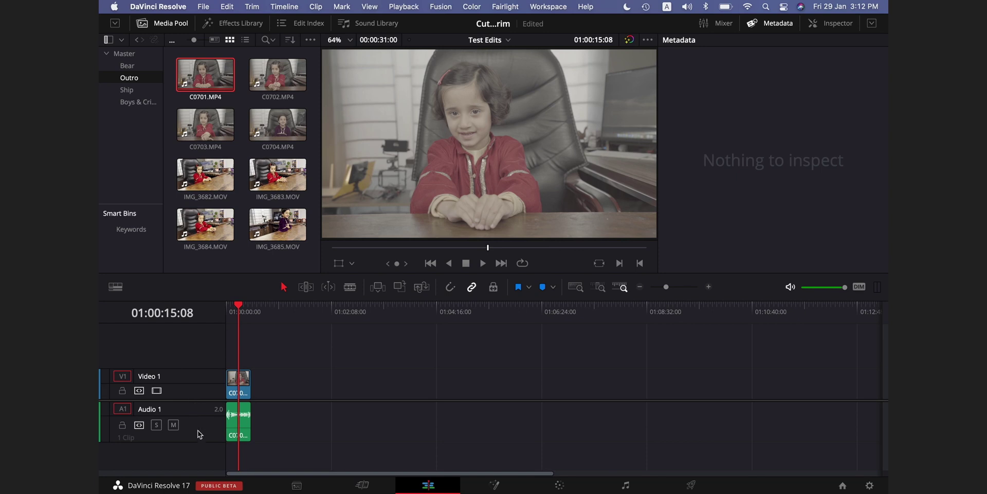
left_click_drag(197, 440, 198, 423)
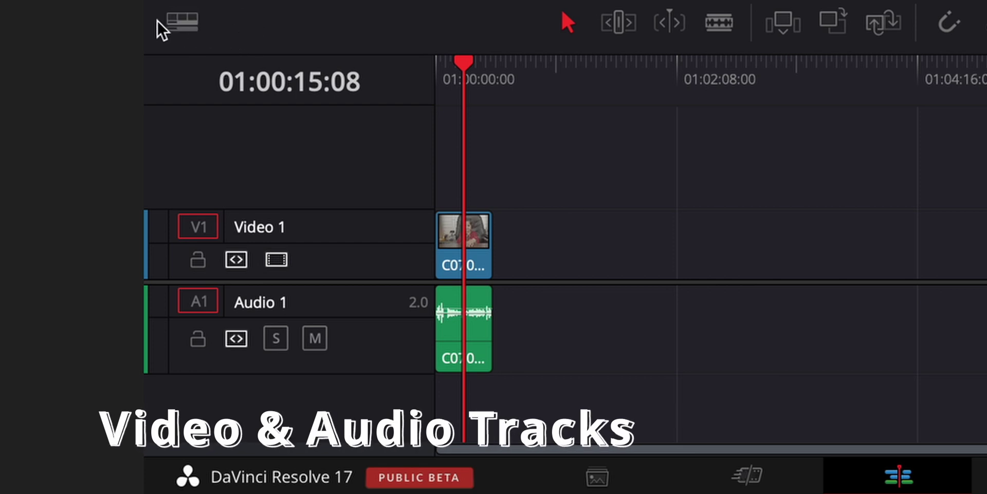
Adjust the video and audio track heights through the timeline view options
left_click(178, 25)
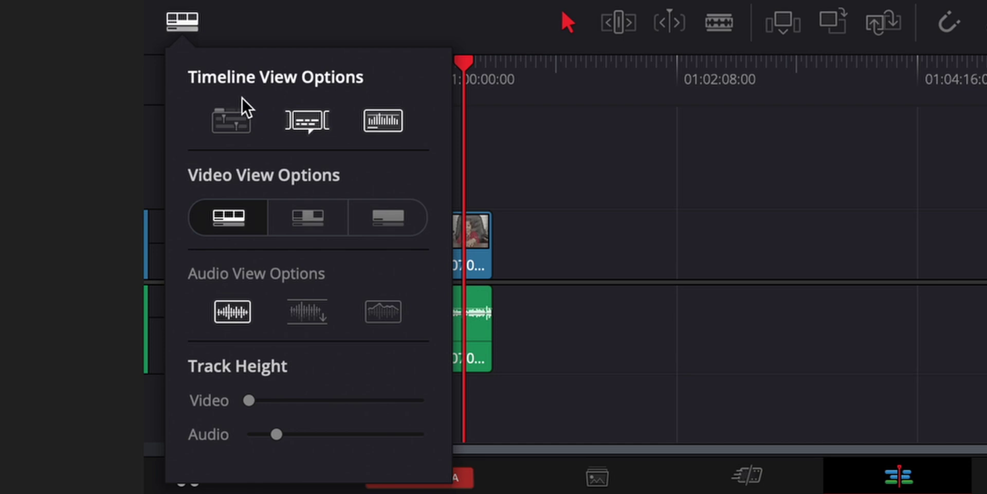
left_click(254, 399)
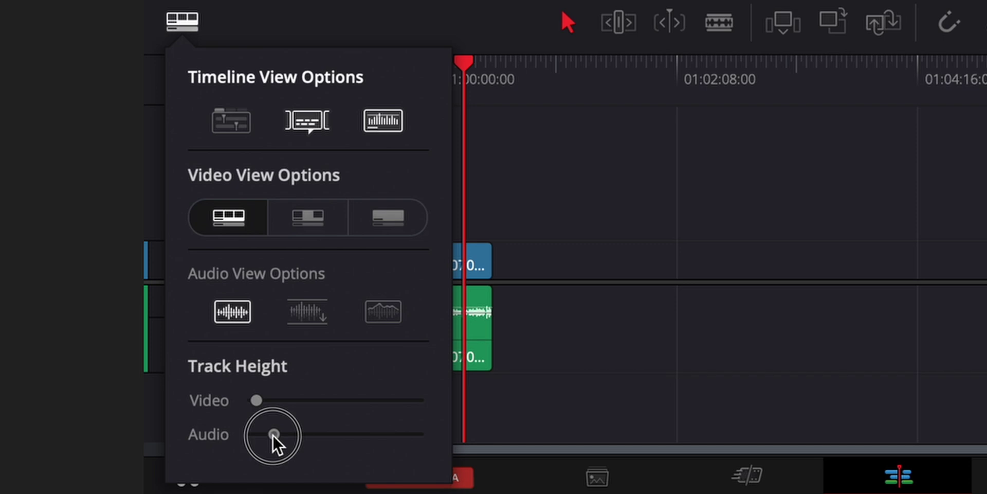
left_click_drag(276, 436, 273, 435)
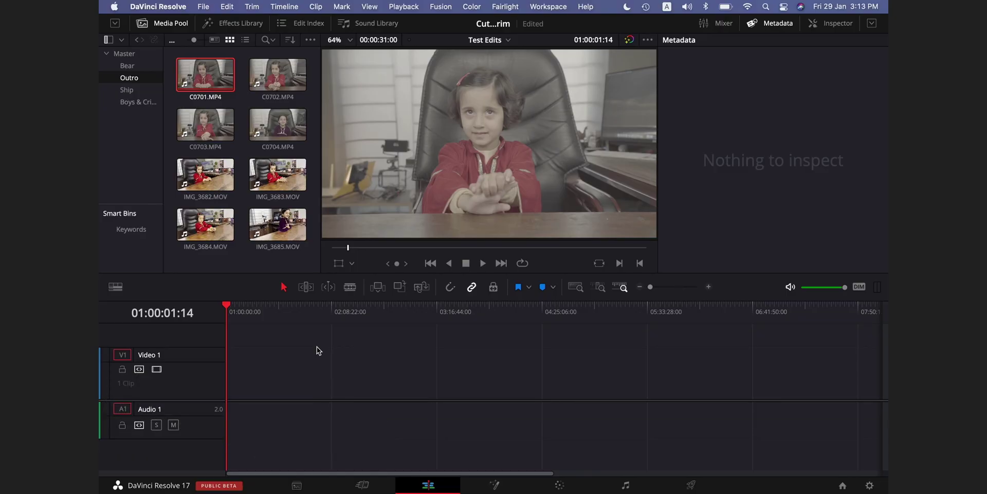
Zoom the timeline in and out repeatedly to view the C0701.MP4 clip at different scales
scroll(316, 347, "up", 10)
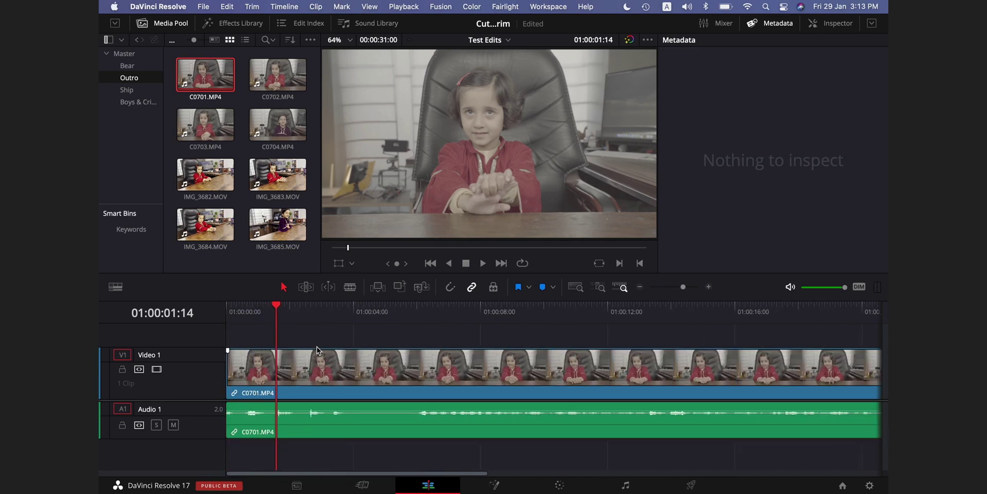
scroll(317, 347, "down", 10)
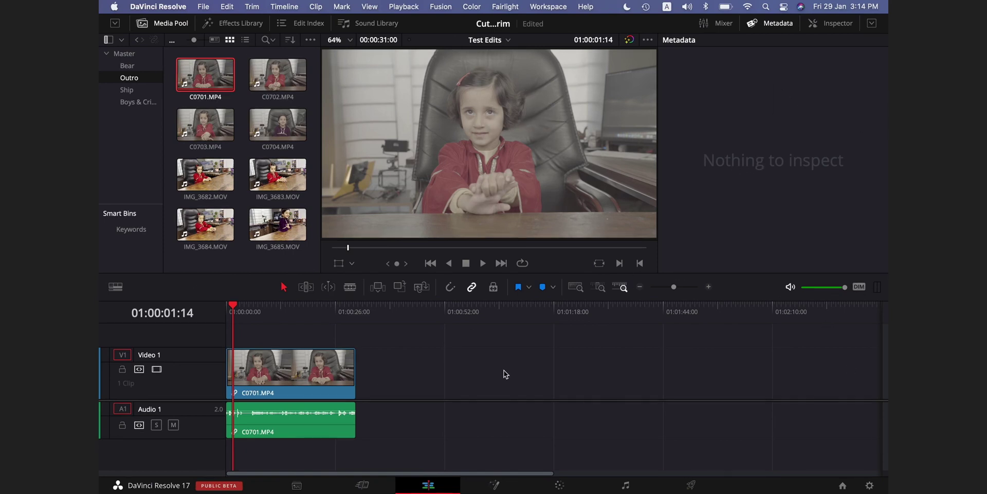
left_click(709, 288)
left_click(710, 288)
left_click(709, 288)
left_click(709, 288)
left_click(709, 288)
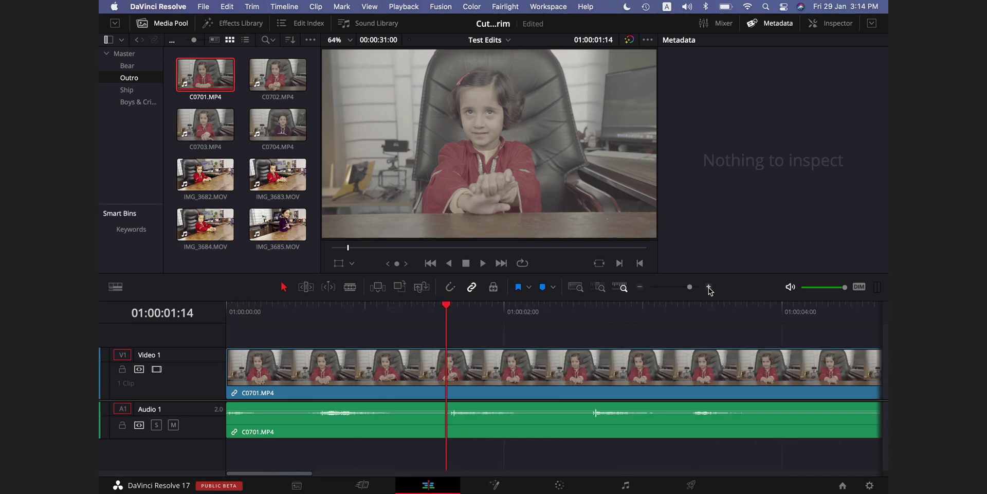
left_click(709, 288)
left_click(640, 288)
left_click(640, 288)
left_click(640, 288)
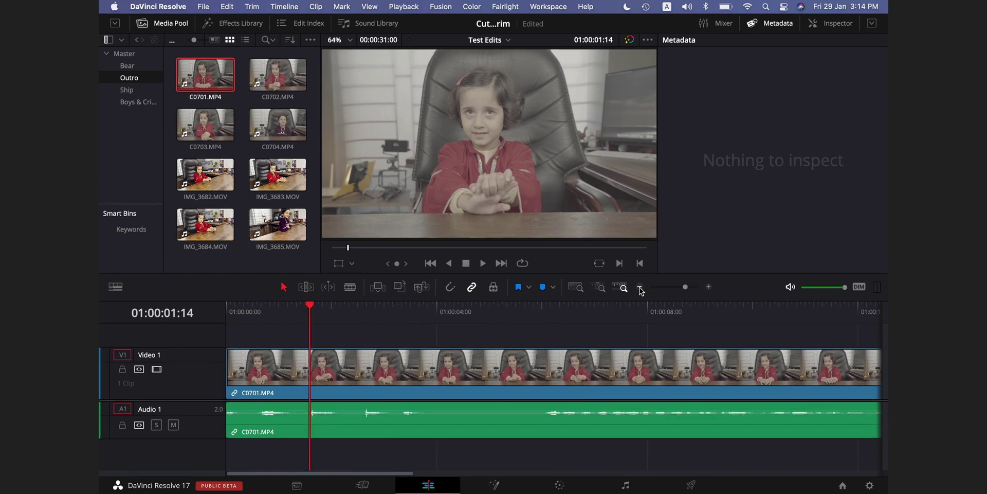
left_click(640, 287)
left_click(640, 287)
left_click(640, 287)
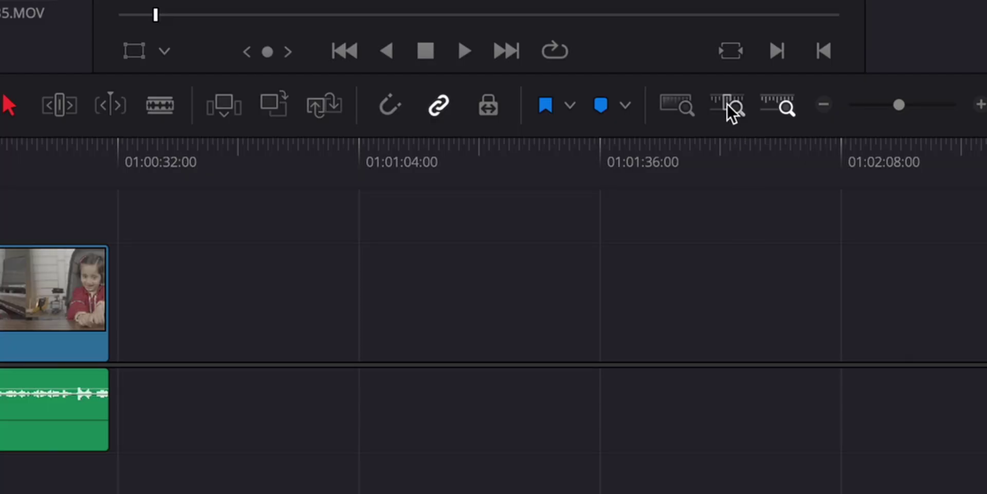
Use detail zoom to move the playhead to 01:00:02:07, and set the timeline to full extent zoom
left_click(727, 104)
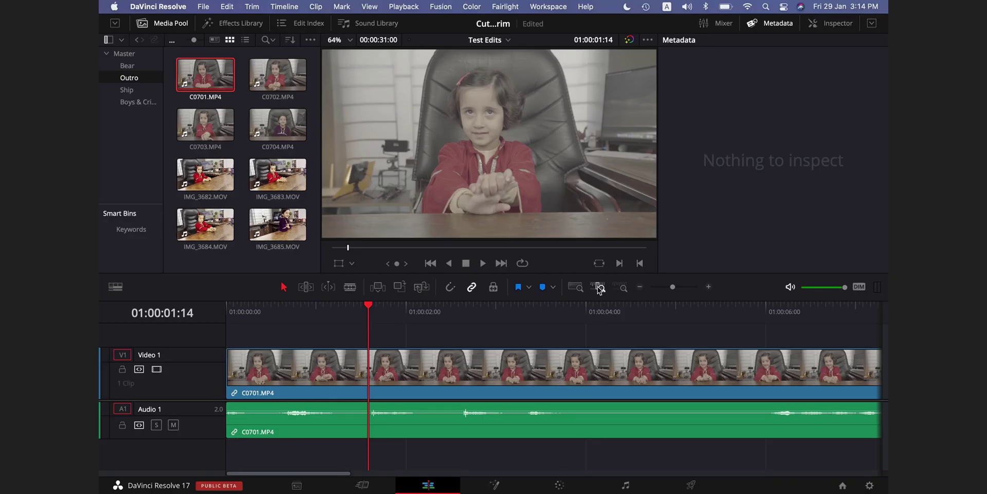
scroll(618, 325, "right", 15)
scroll(618, 325, "left", 10)
scroll(618, 325, "left", 6)
left_click_drag(366, 306, 433, 308)
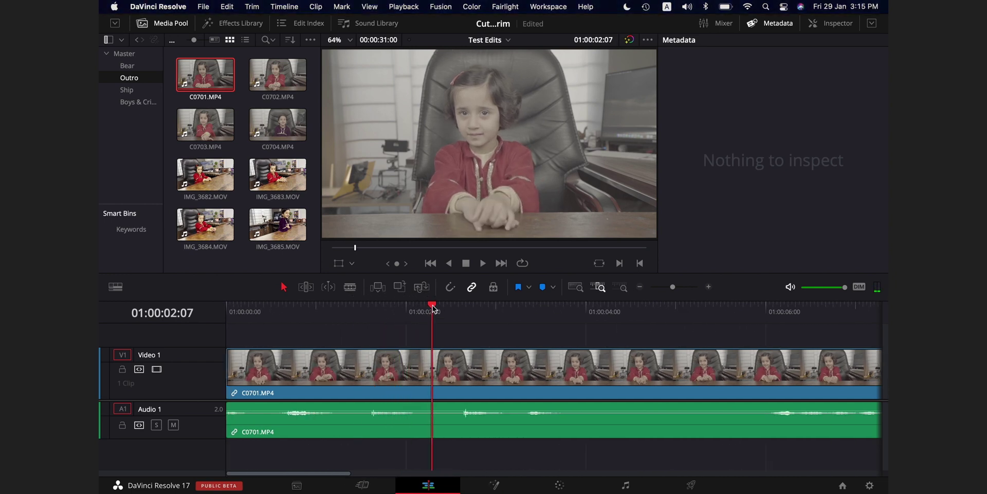
left_click(580, 285)
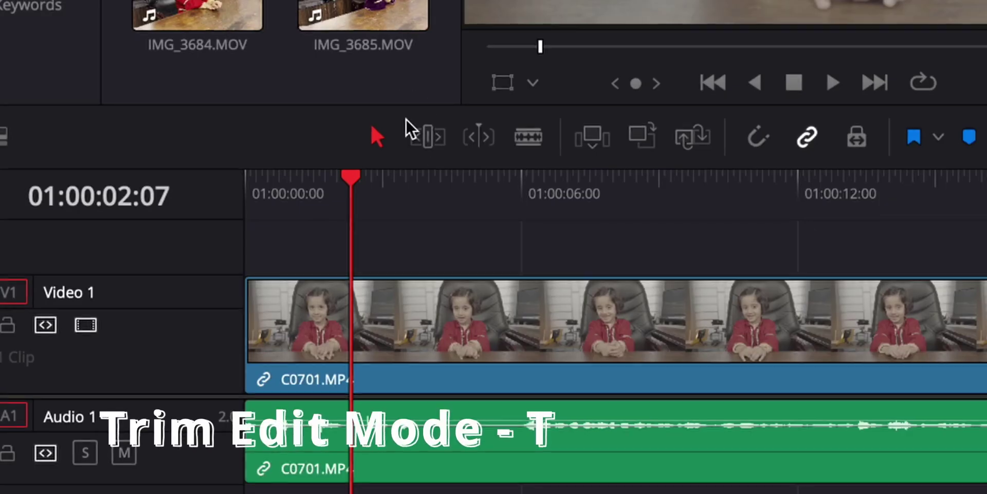
Try Trim Edit Mode, switching back to selection mode and into trim mode again
left_click(424, 139)
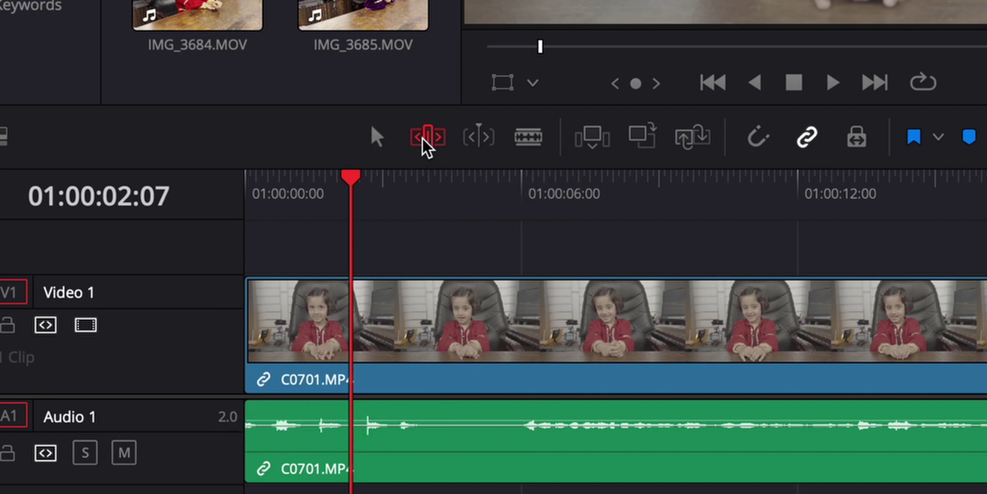
left_click(371, 137)
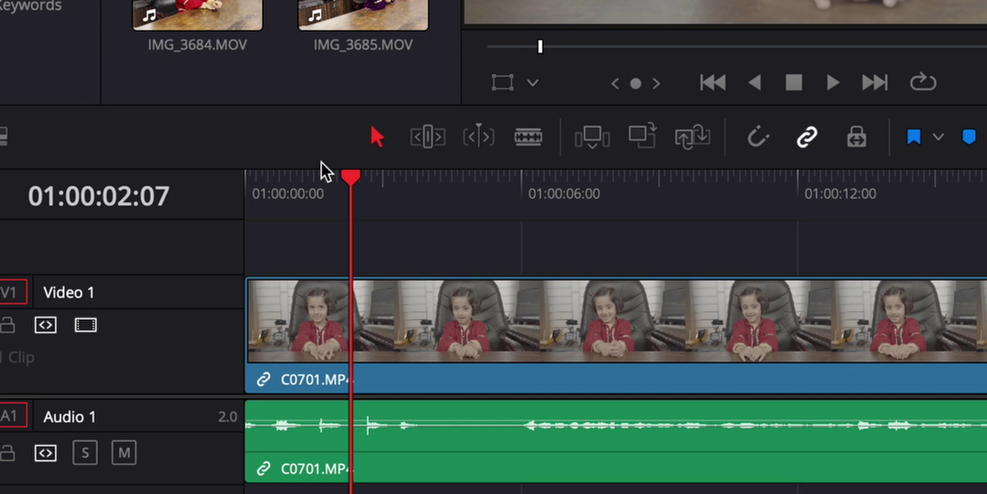
key("t")
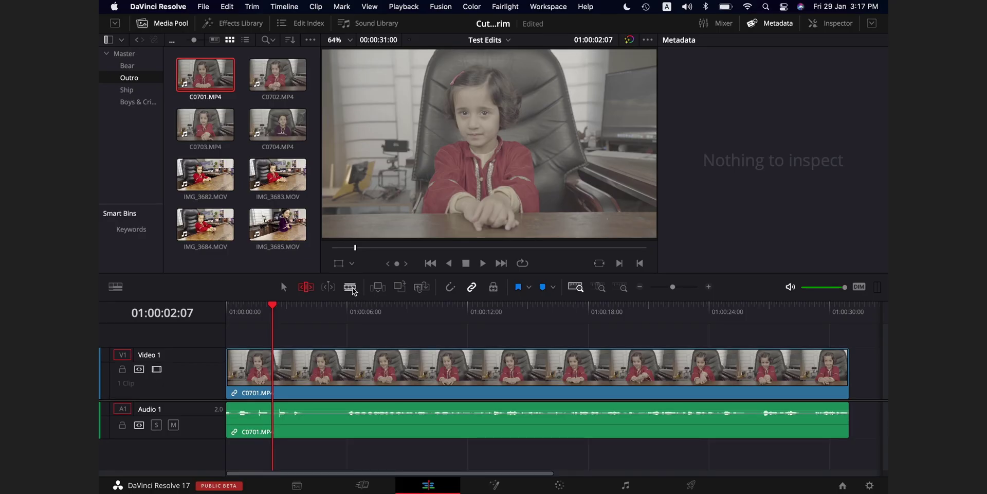
Switch the timeline to Blade Edit Mode, returning once to selection mode in between
left_click(351, 287)
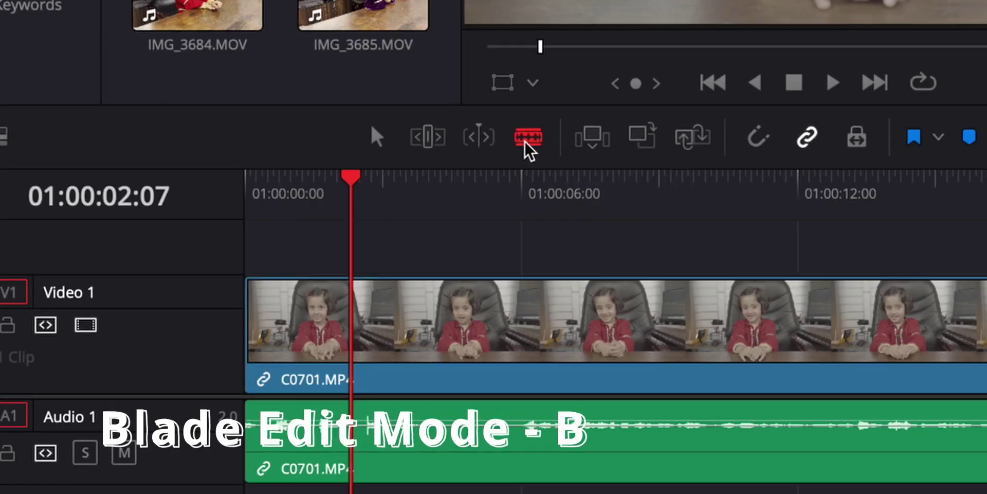
left_click(372, 135)
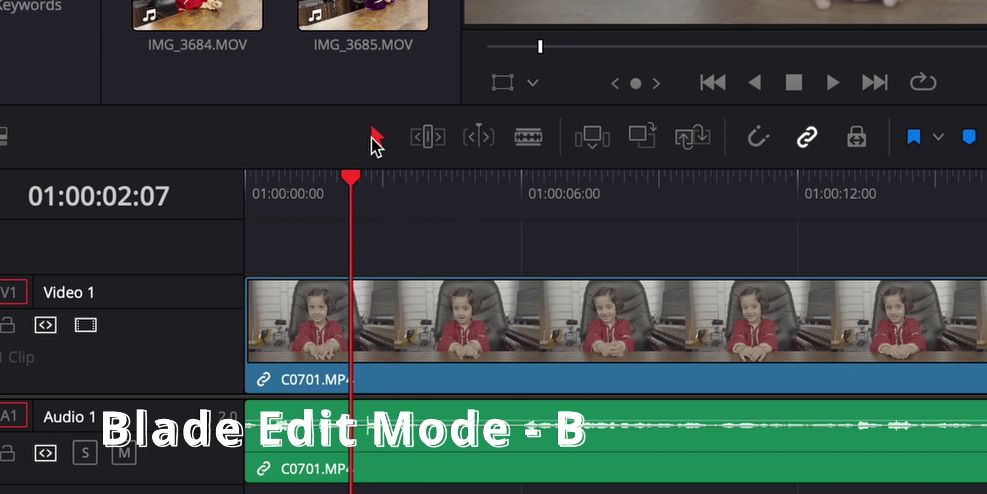
key("b")
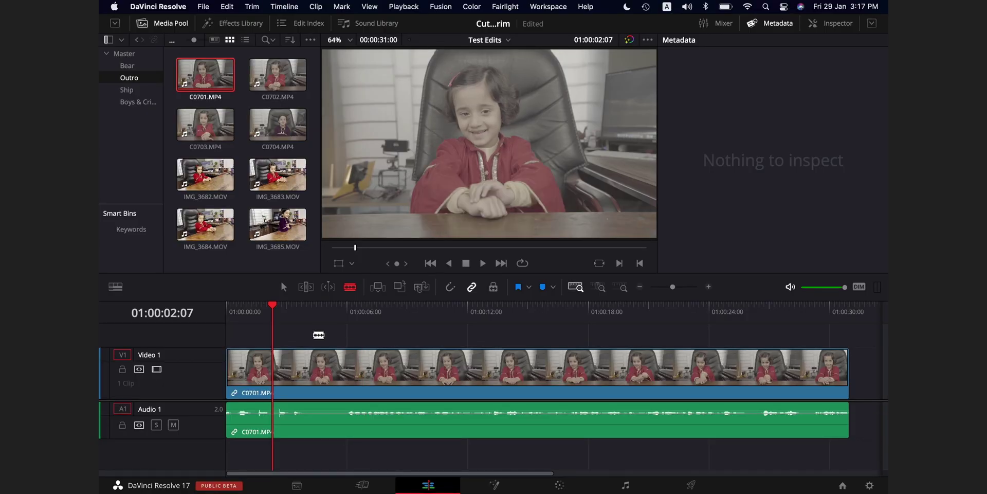
Examine the C0701.MP4 clip and its audio waveform around 01:00:06:00 at a closer zoom, and close the timeline view options
scroll(319, 335, "up", 5)
scroll(318, 335, "up", 3)
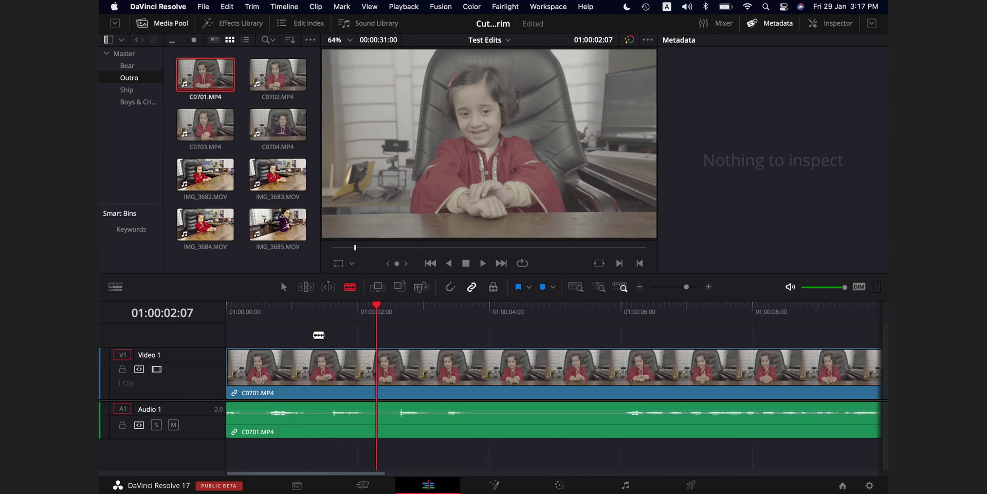
scroll(399, 354, "right", 5)
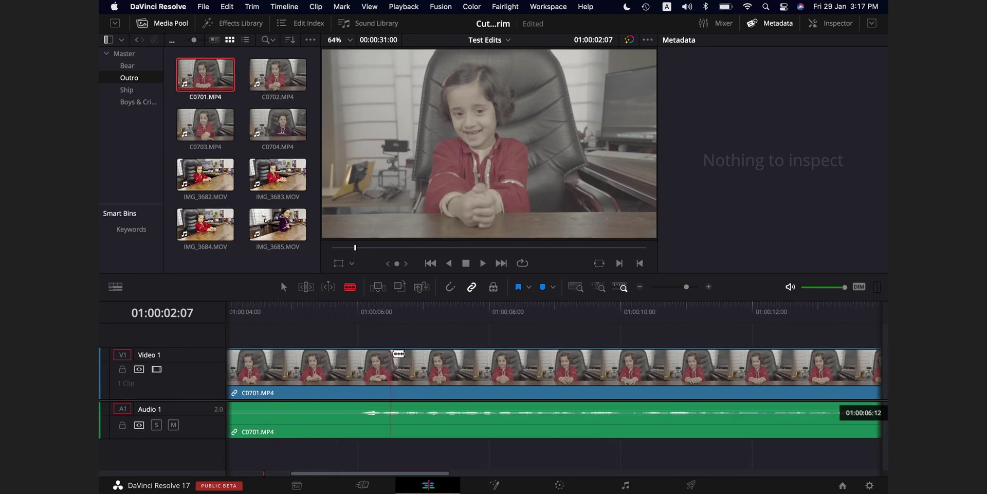
scroll(398, 354, "left", 2)
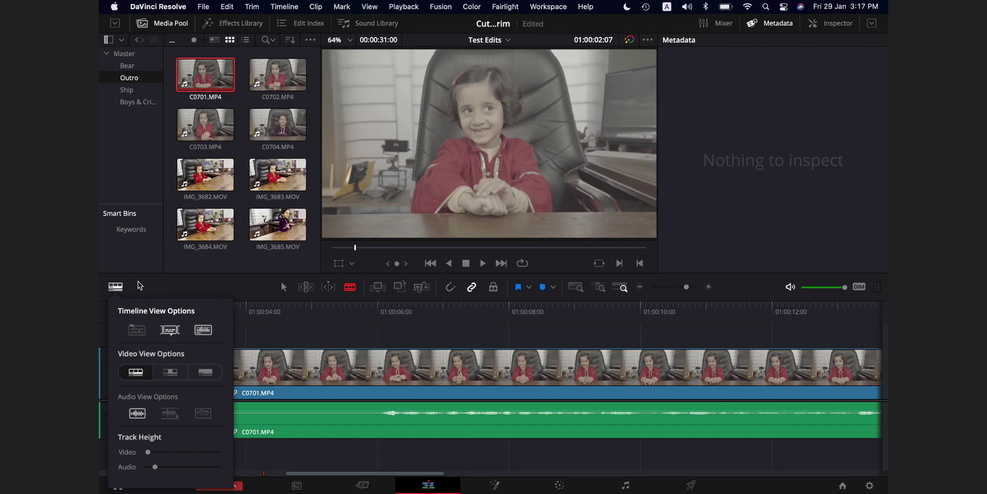
left_click(116, 286)
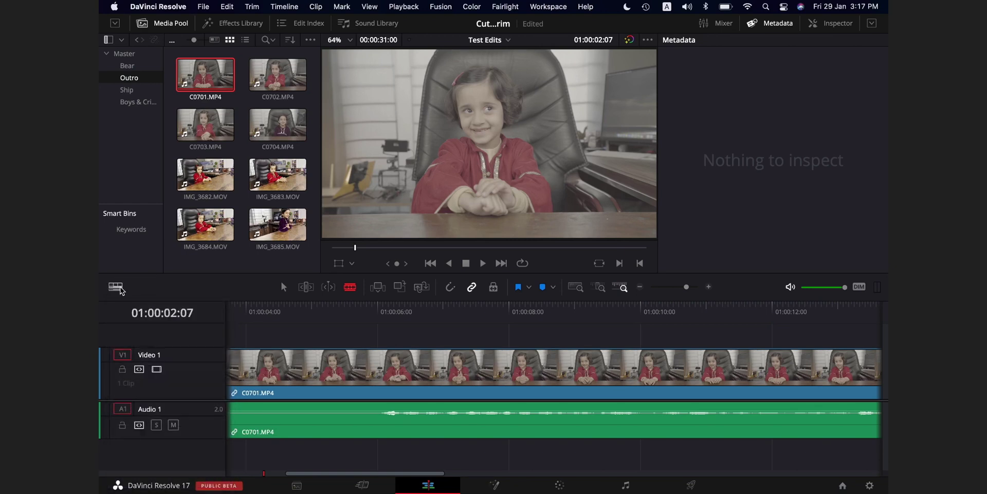
Show full-height audio waveforms with borders in the timeline and place the playhead at 01:00:04:09
left_click(120, 287)
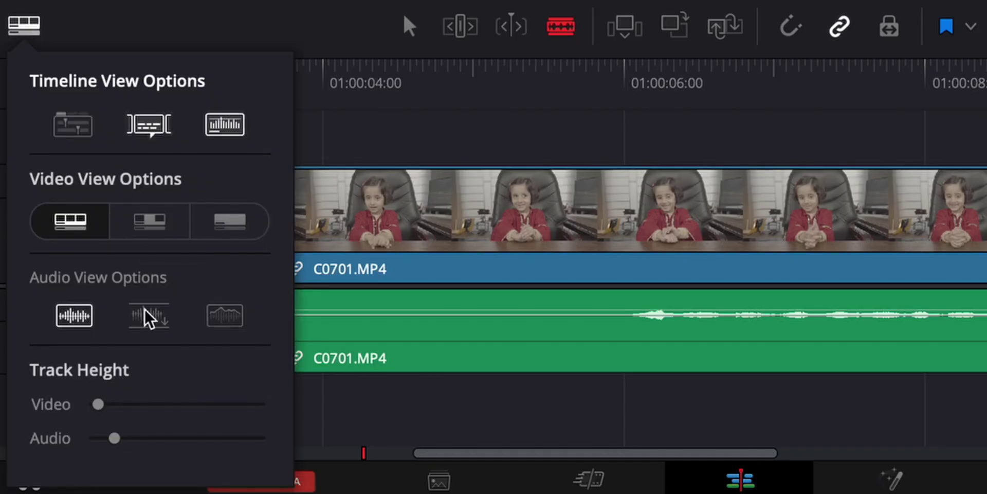
left_click(150, 315)
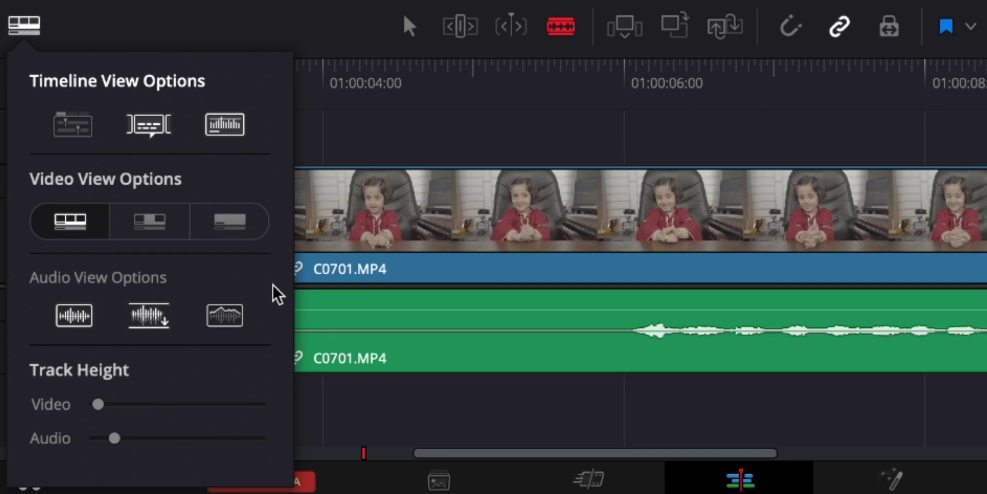
left_click(380, 77)
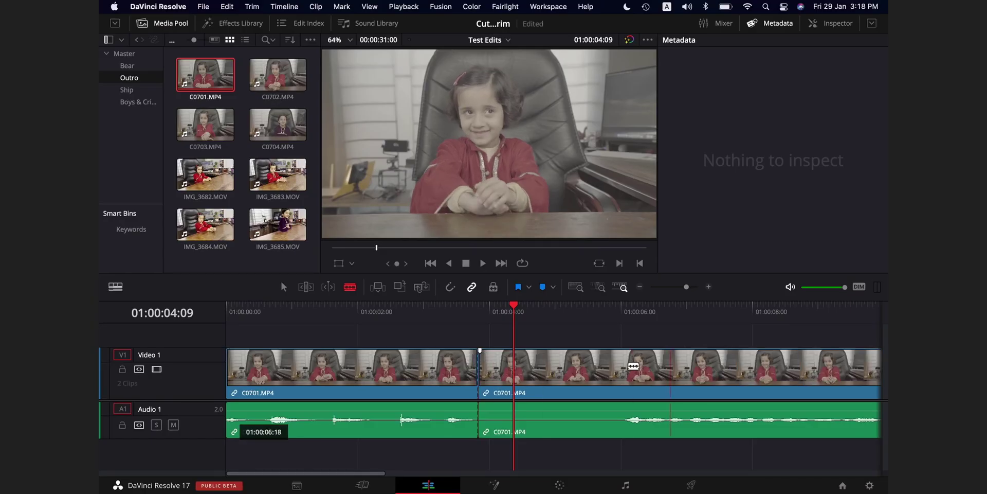
Blade out the silent section of C0701.MP4 between about 01:00:03:20 and 01:00:06:00, and close the gap it leaves
left_click(628, 367)
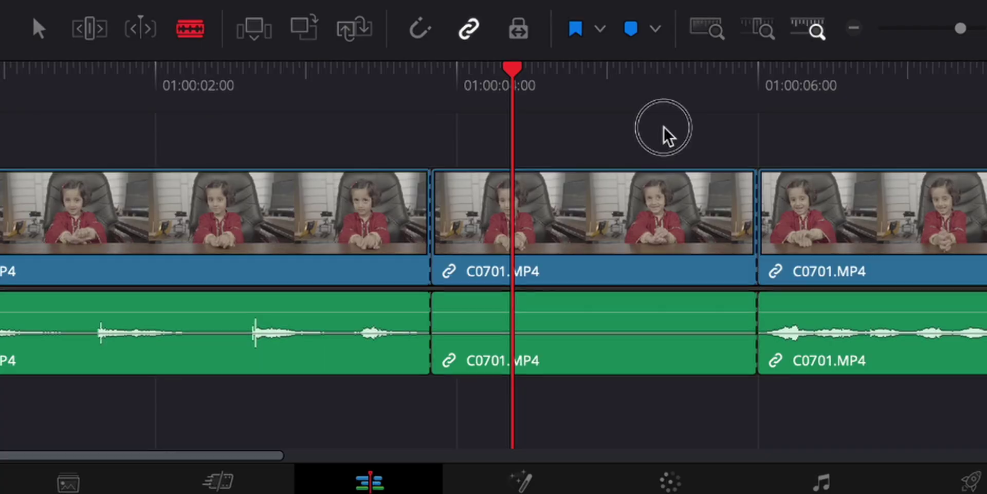
left_click_drag(664, 129, 609, 411)
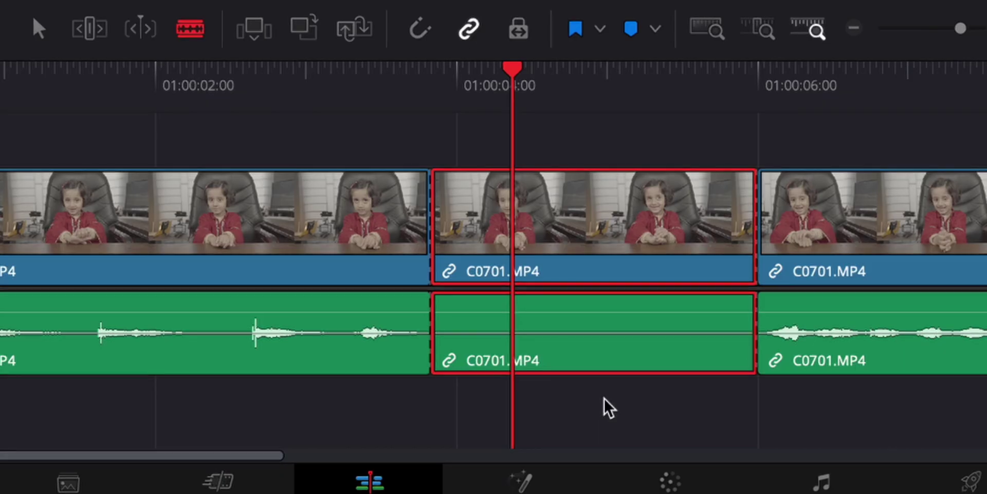
key("Delete")
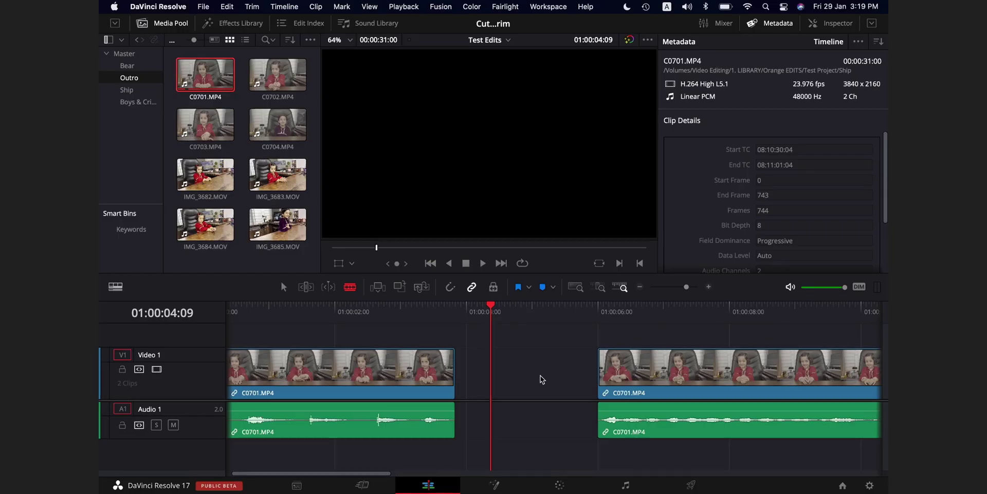
left_click(542, 380)
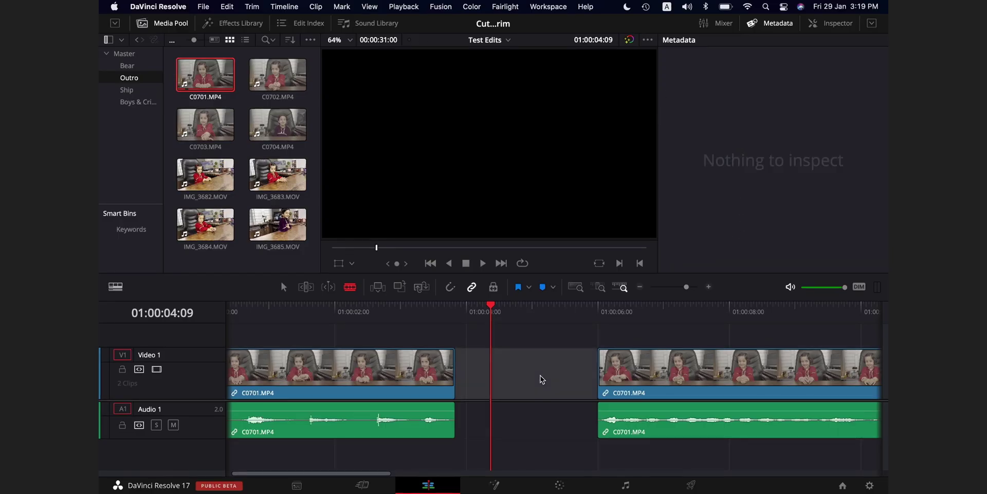
key("Delete")
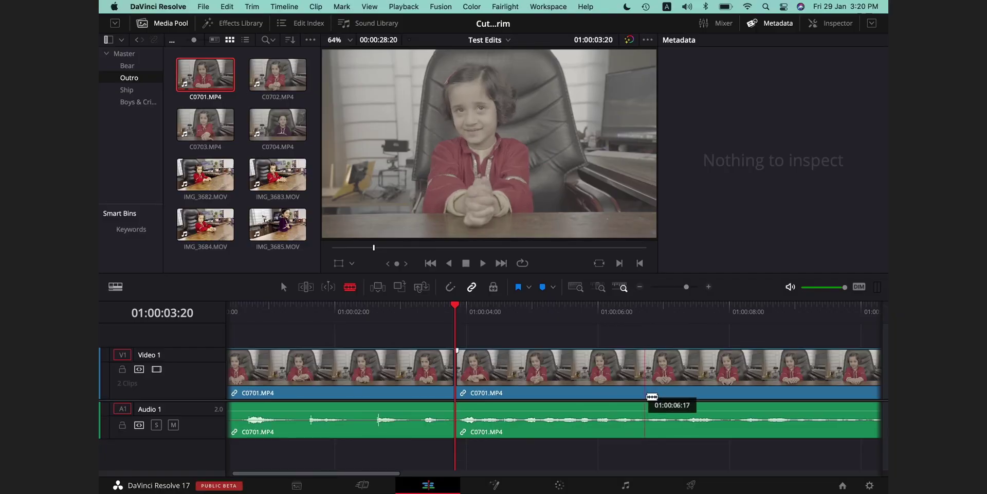
Switch to Trim Edit Mode and split C0701.MP4 at the playhead at about 01:00:23:18
scroll(652, 396, "right", 20)
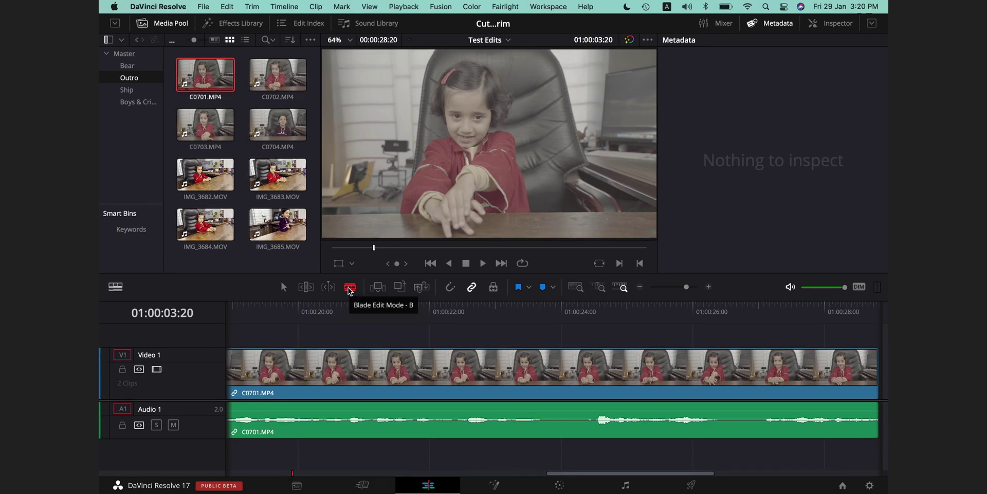
left_click(307, 288)
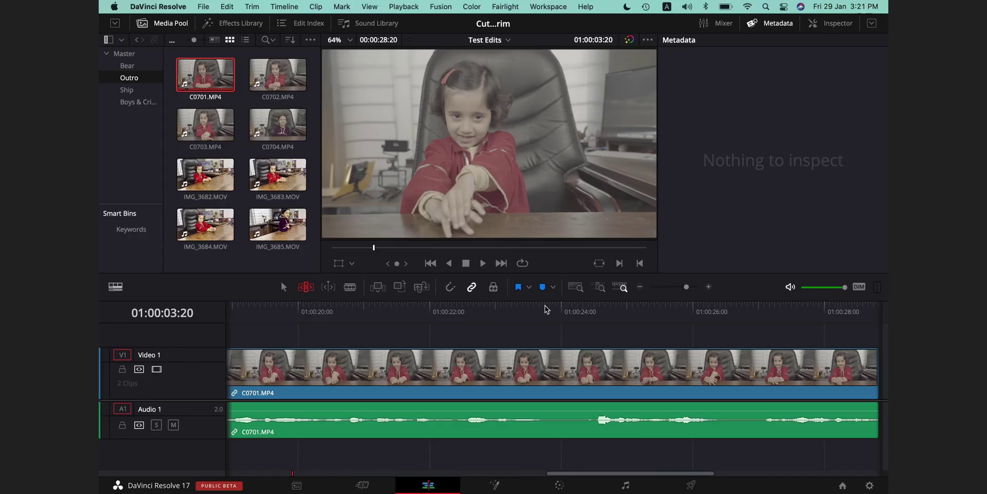
left_click(563, 309)
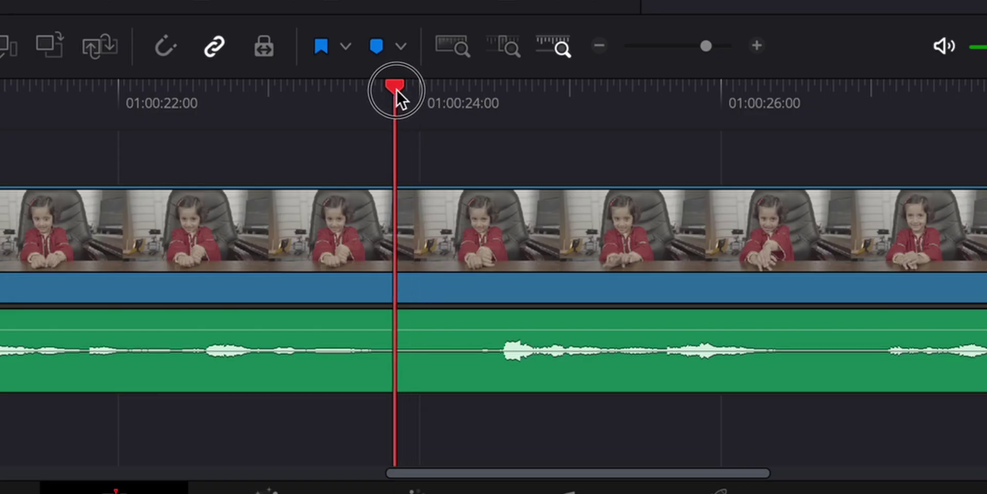
left_click_drag(396, 88, 382, 101)
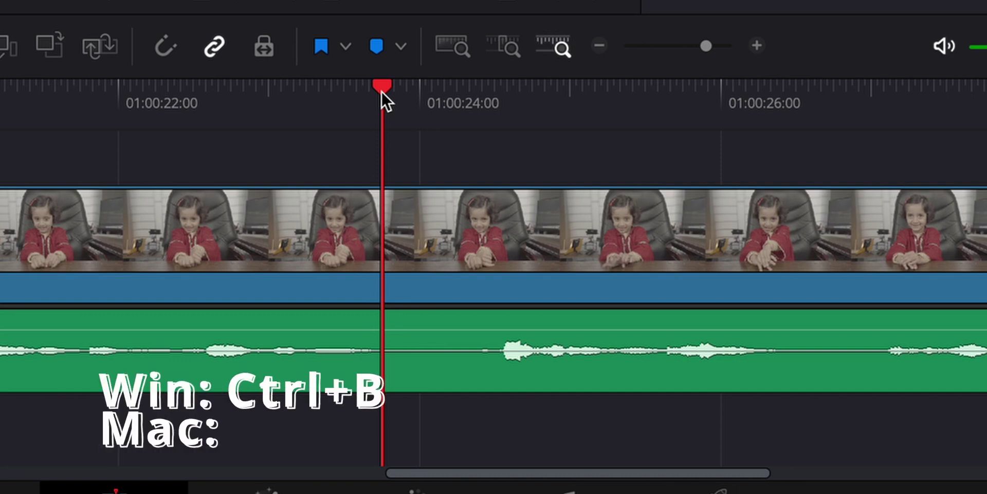
key("ctrl+b")
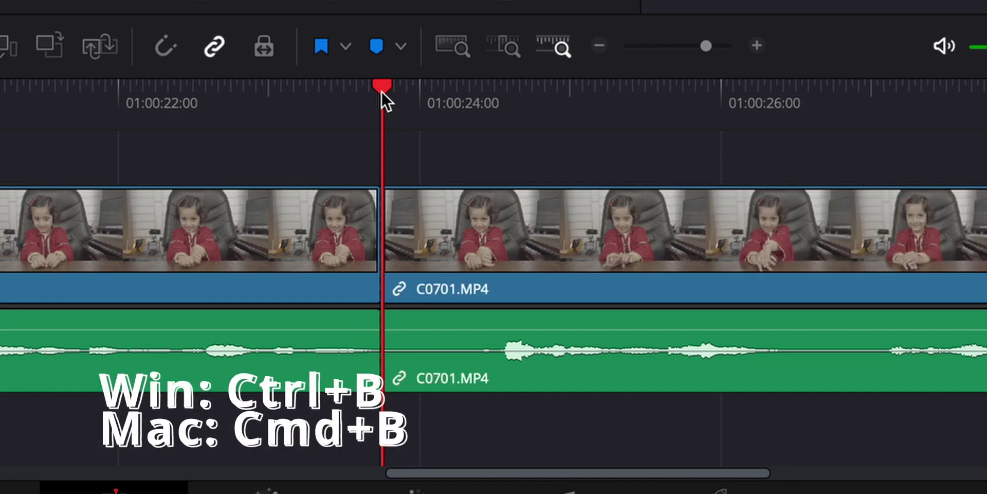
Ripple-trim the start of the last C0701.MP4 segment to about 01:00:24:12, just before the loud audio
left_click_drag(381, 90, 446, 91)
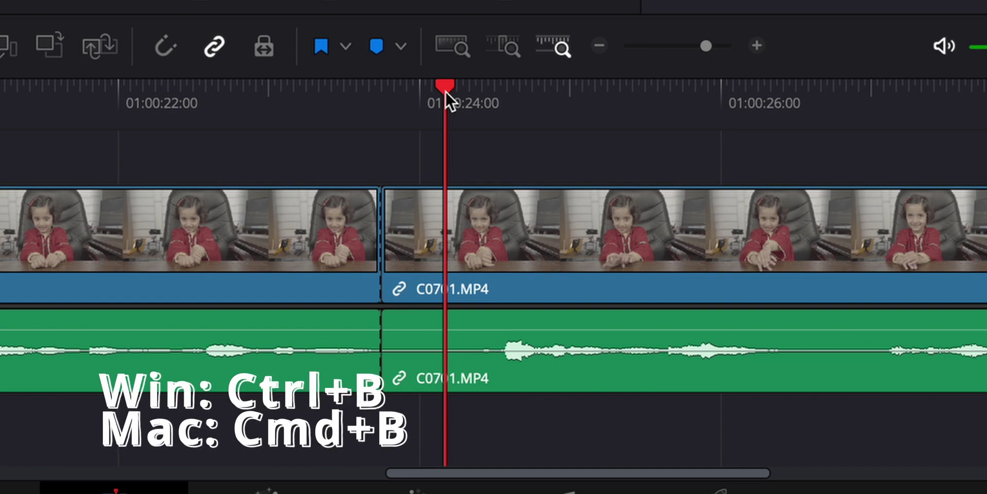
left_click_drag(442, 85, 497, 88)
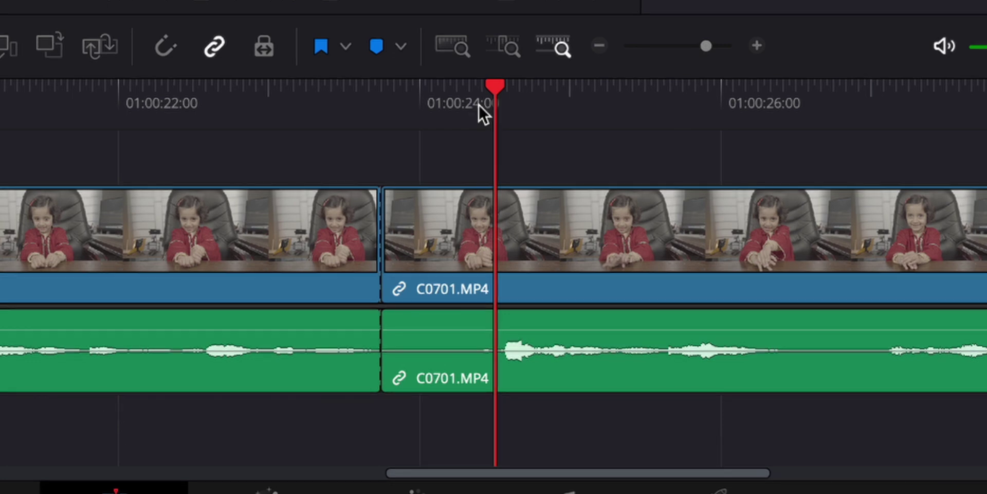
key("shift+bracketleft")
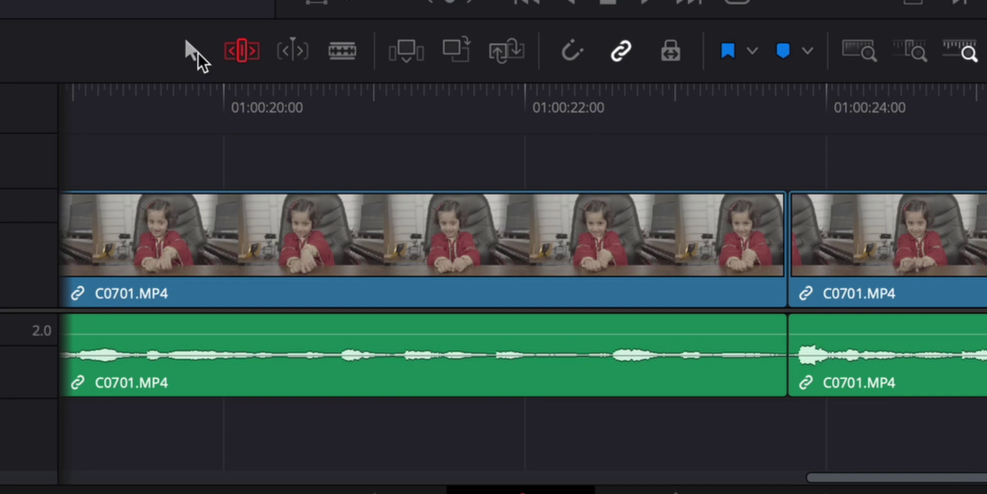
Switch to Selection Mode and split the last C0701.MP4 segment at 01:00:25:16
left_click(195, 52)
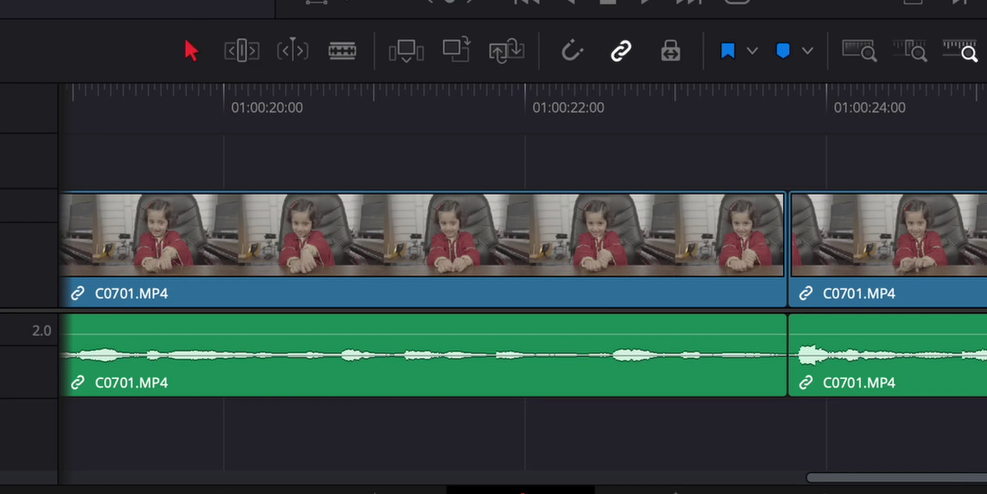
left_click_drag(632, 83, 600, 85)
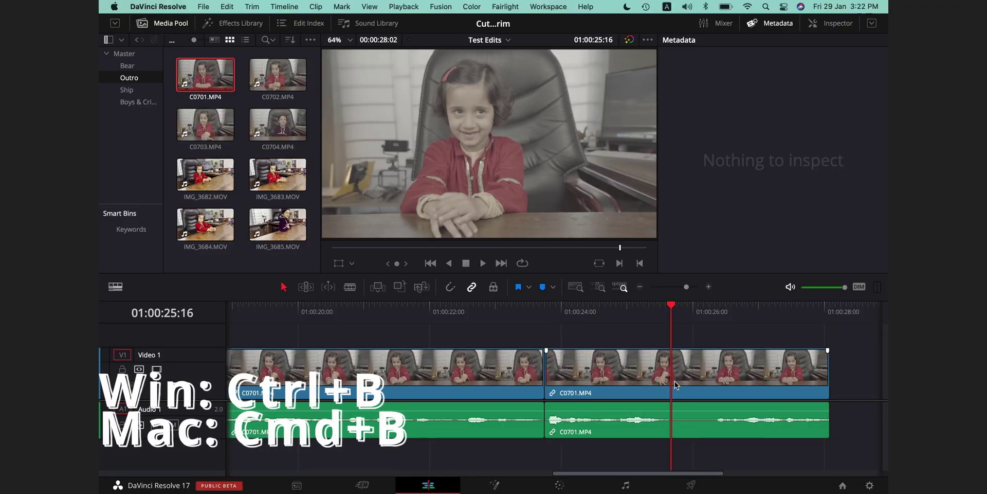
key("super+b")
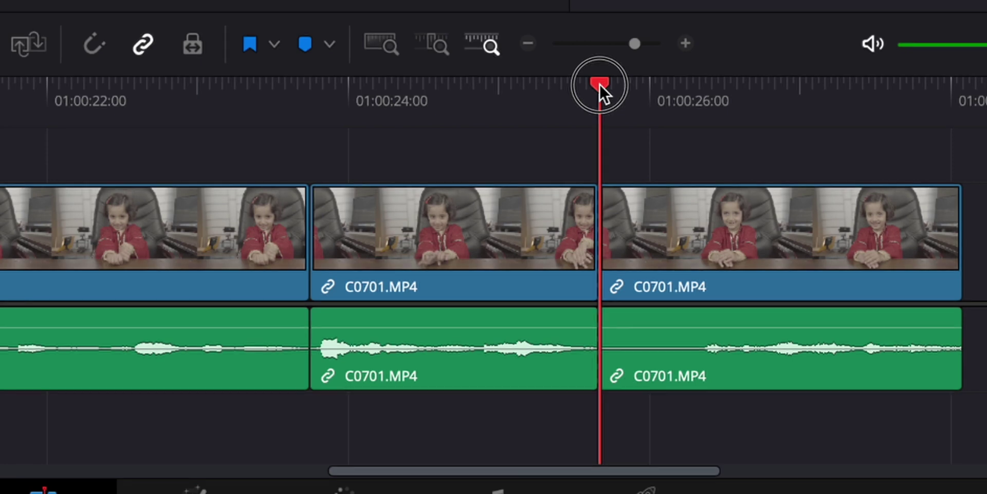
Trim the start of the final C0701.MP4 segment to 01:00:26:08 and delete the gap before it
left_click_drag(600, 83, 699, 100)
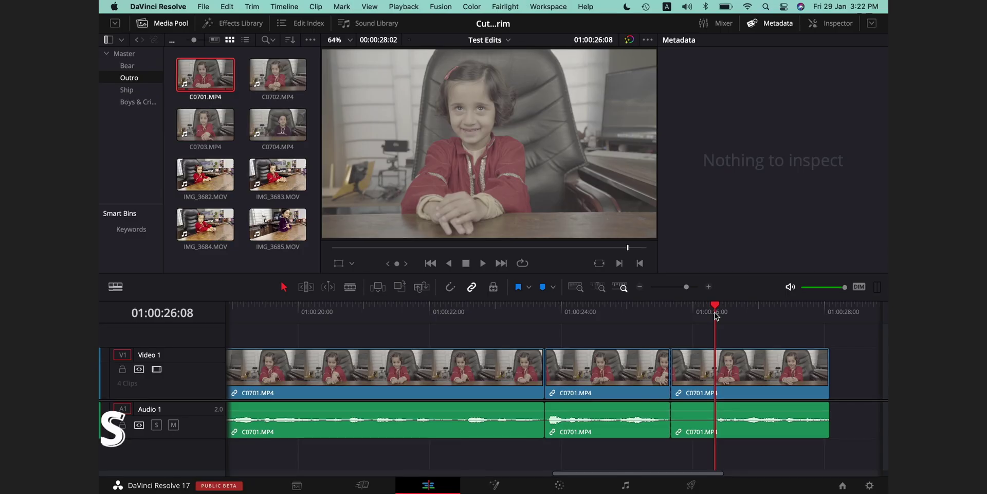
key("shift+bracketleft")
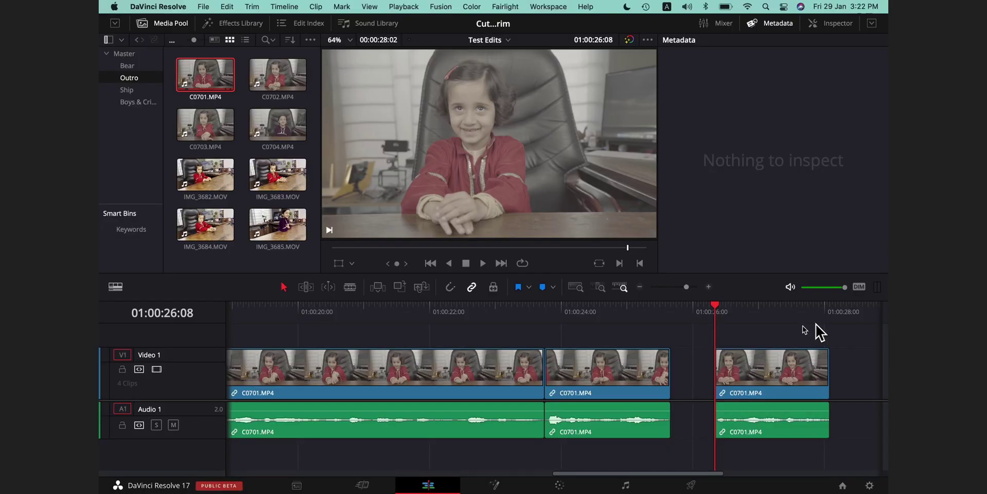
left_click(694, 373)
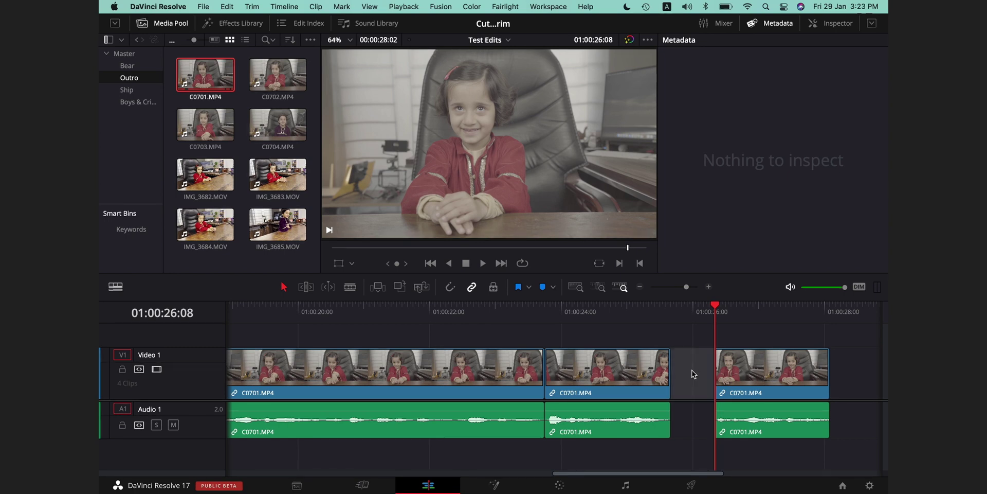
key("BackSpace")
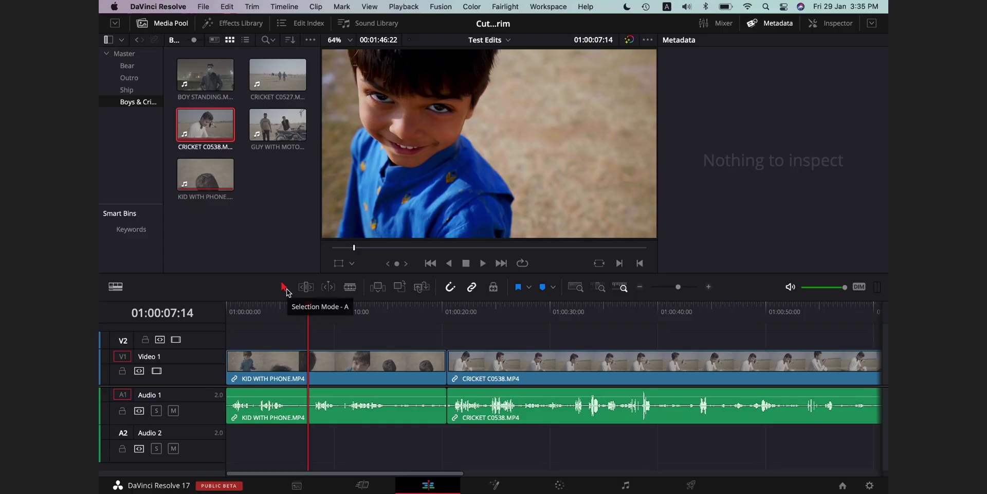
Try Trim Edit Mode and Blade Edit Mode on the KID WITH PHONE and CRICKET timeline
left_click(306, 287)
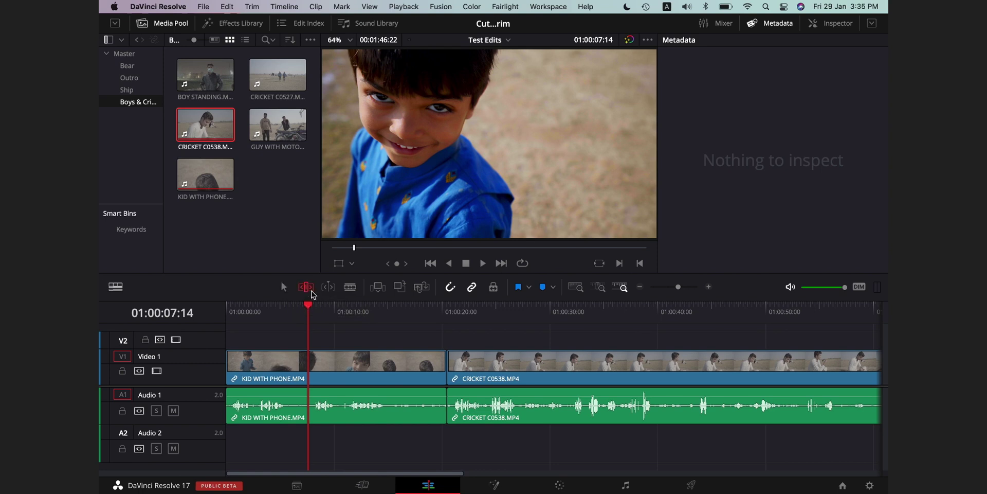
left_click(349, 288)
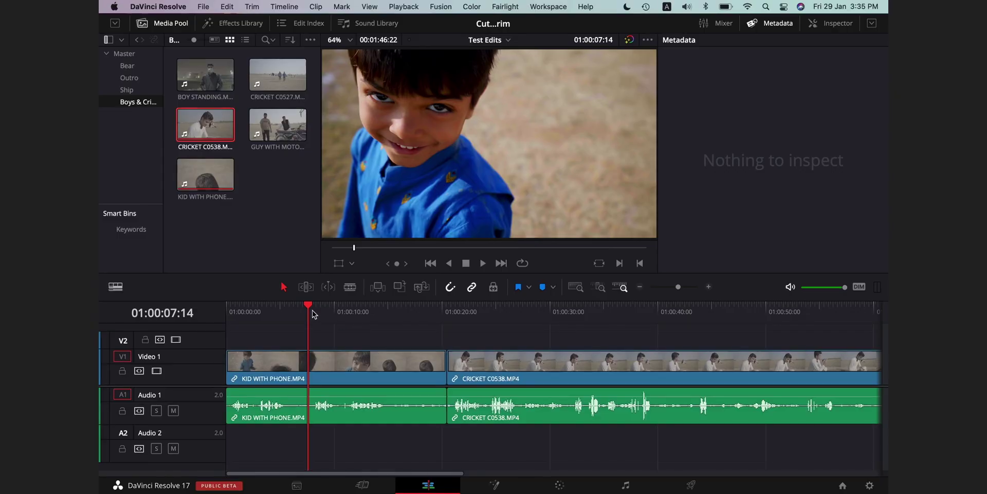
Place the playhead at about 01:00:08:00, trim the end of KID WITH PHONE.MP4 to about 01:00:14:14, and trim its start to the playhead
left_click_drag(313, 314, 388, 312)
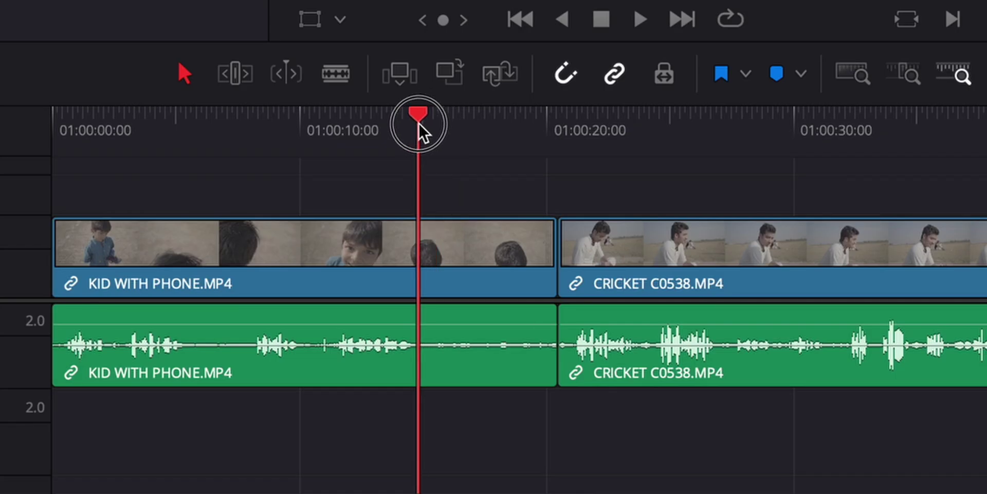
left_click_drag(419, 124, 250, 171)
mouse_move(143, 213)
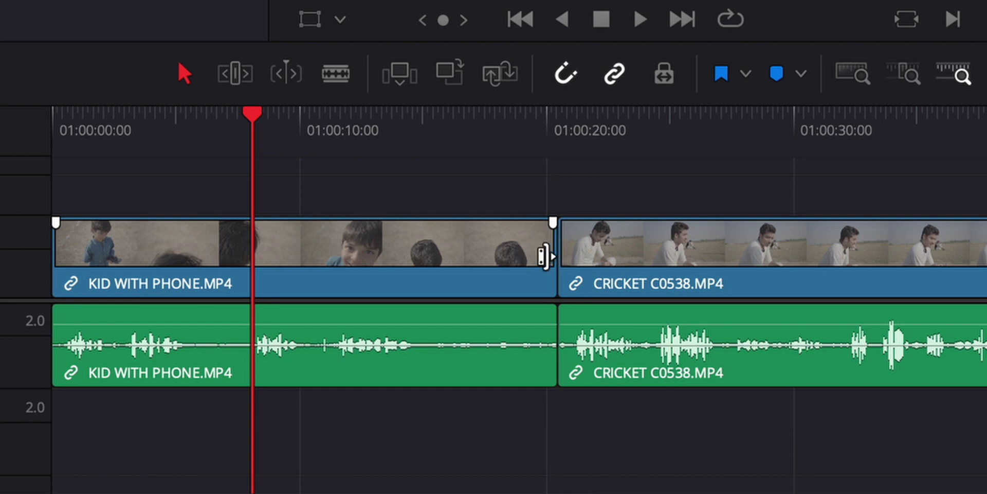
left_click(547, 254)
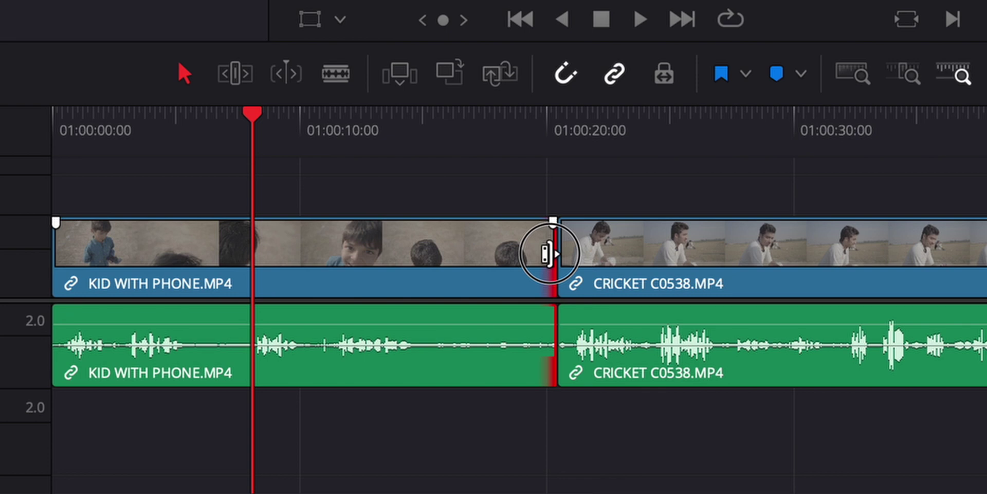
left_click_drag(548, 254, 405, 264)
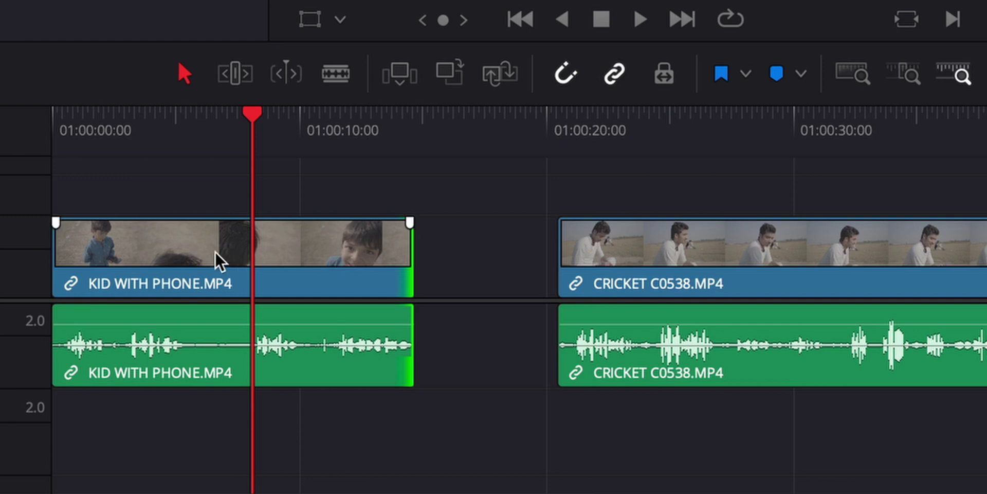
left_click_drag(66, 251, 243, 260)
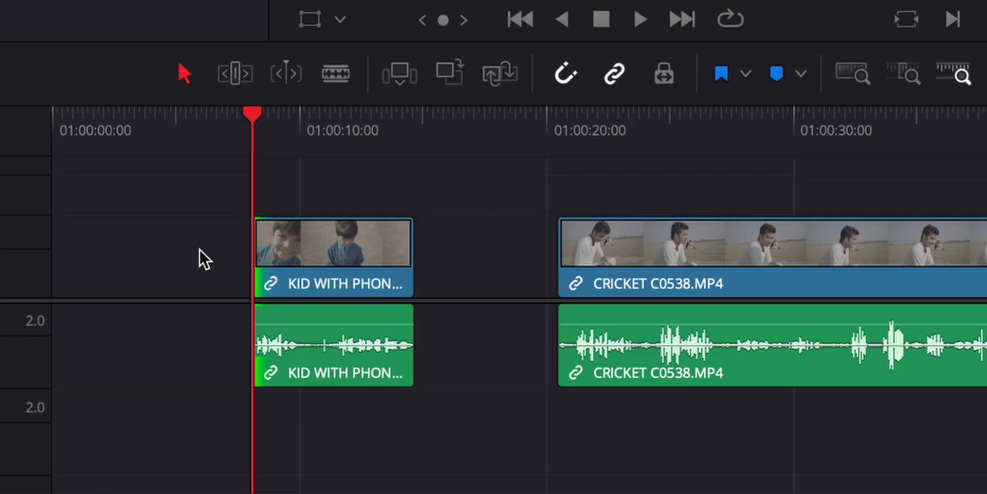
Delete the gap before KID WITH PHONE.MP4 and the gap between it and CRICKET C0538.MP4
left_click(186, 266)
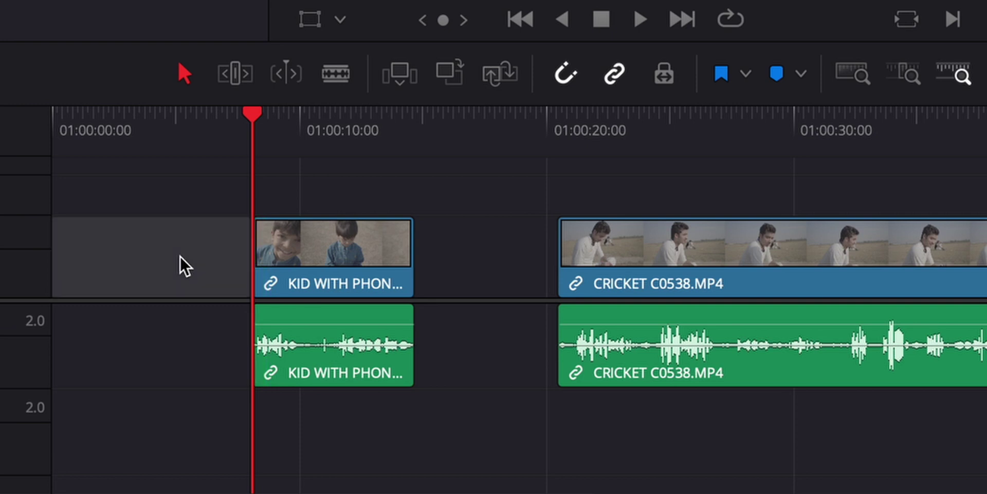
key("BackSpace")
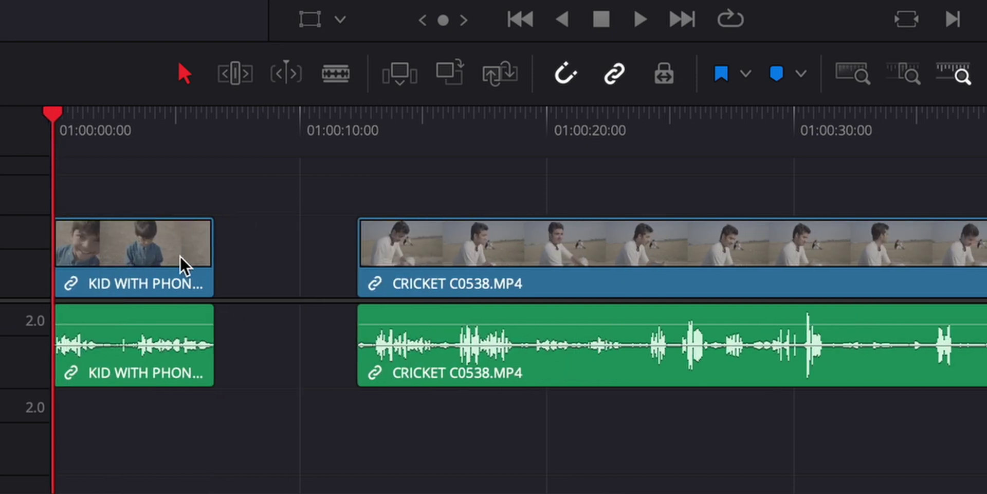
left_click(271, 256)
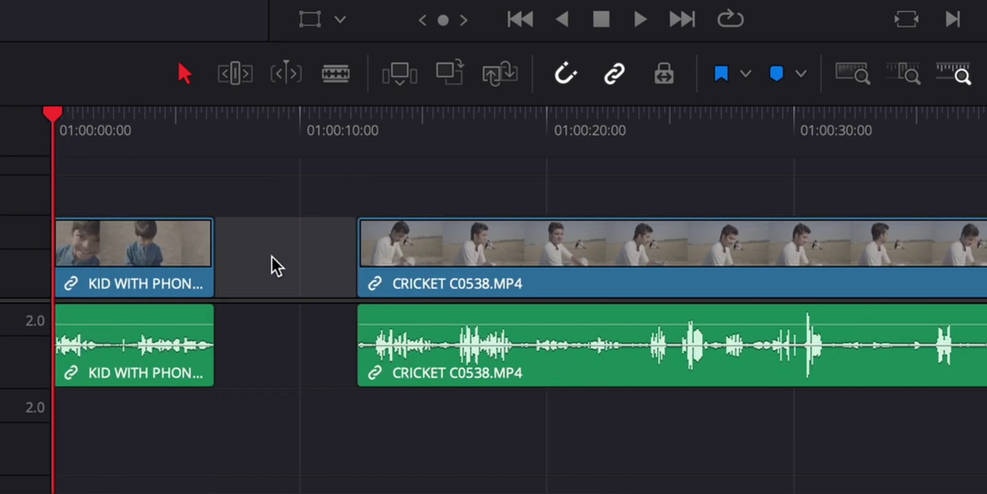
key("BackSpace")
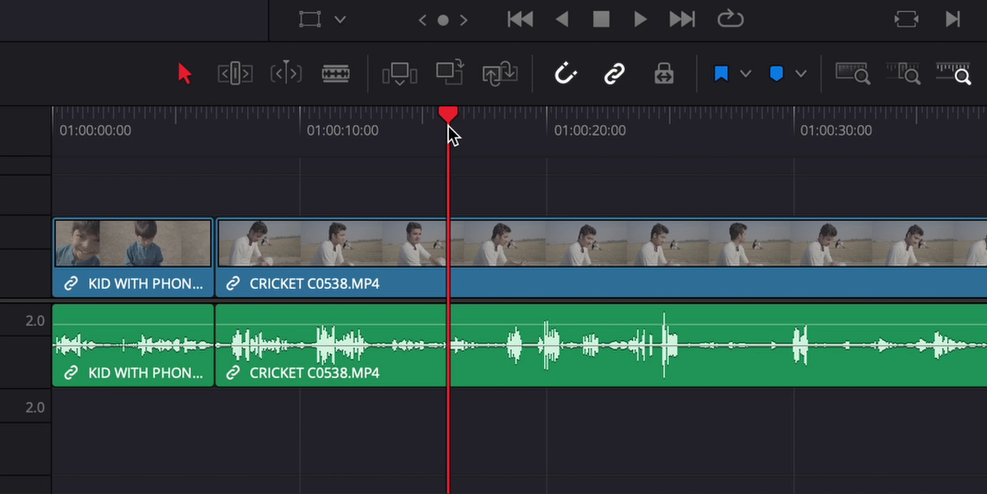
Place the playhead at about 01:00:16:00 on CRICKET C0538.MP4 and switch to Trim Edit Mode
key("t")
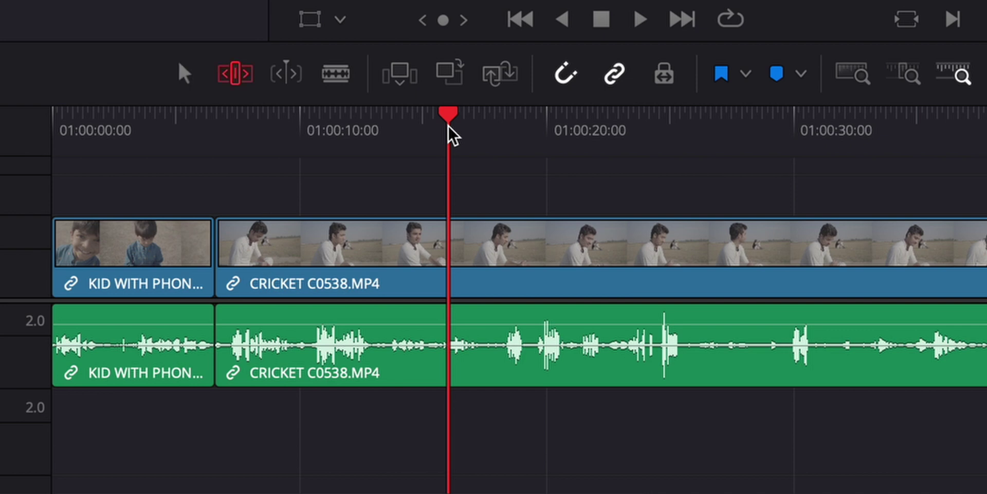